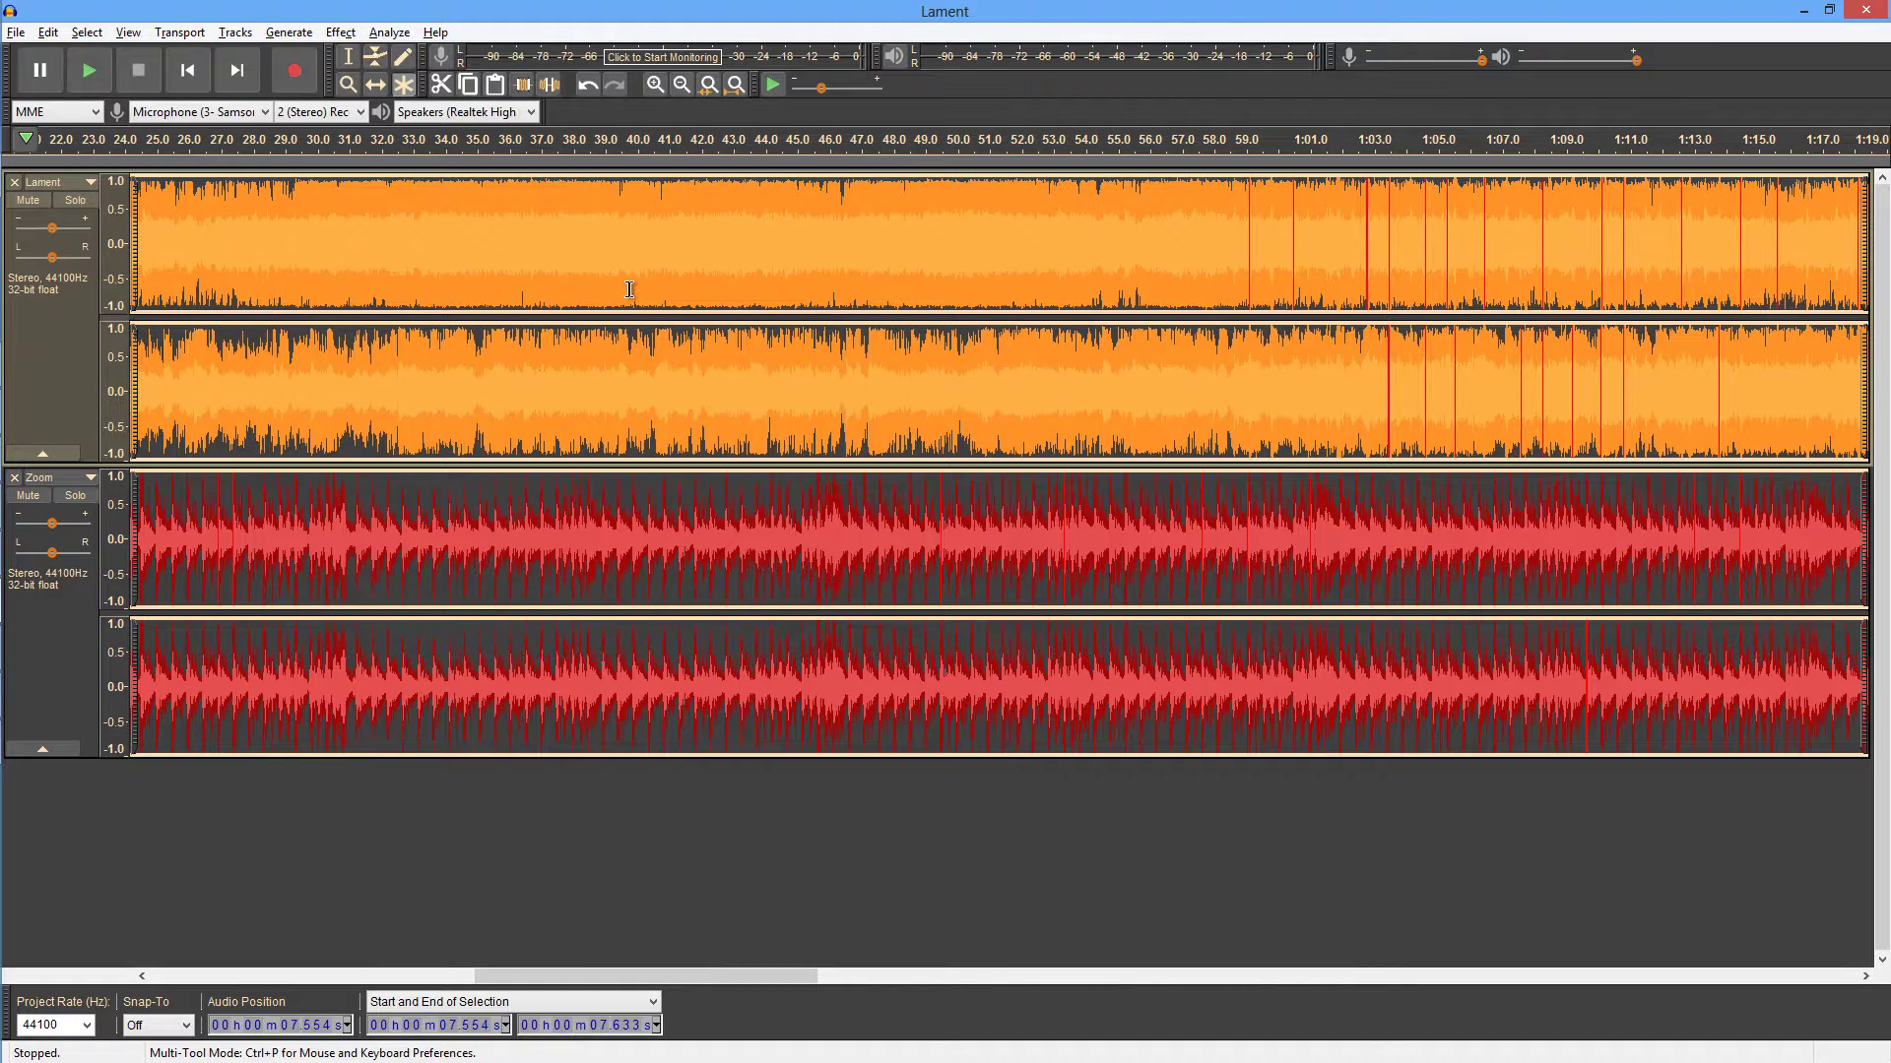
Try Wave Color Instrument 3 and 4 on the Zoom track, then settle on orange Instrument 1
click(52, 478)
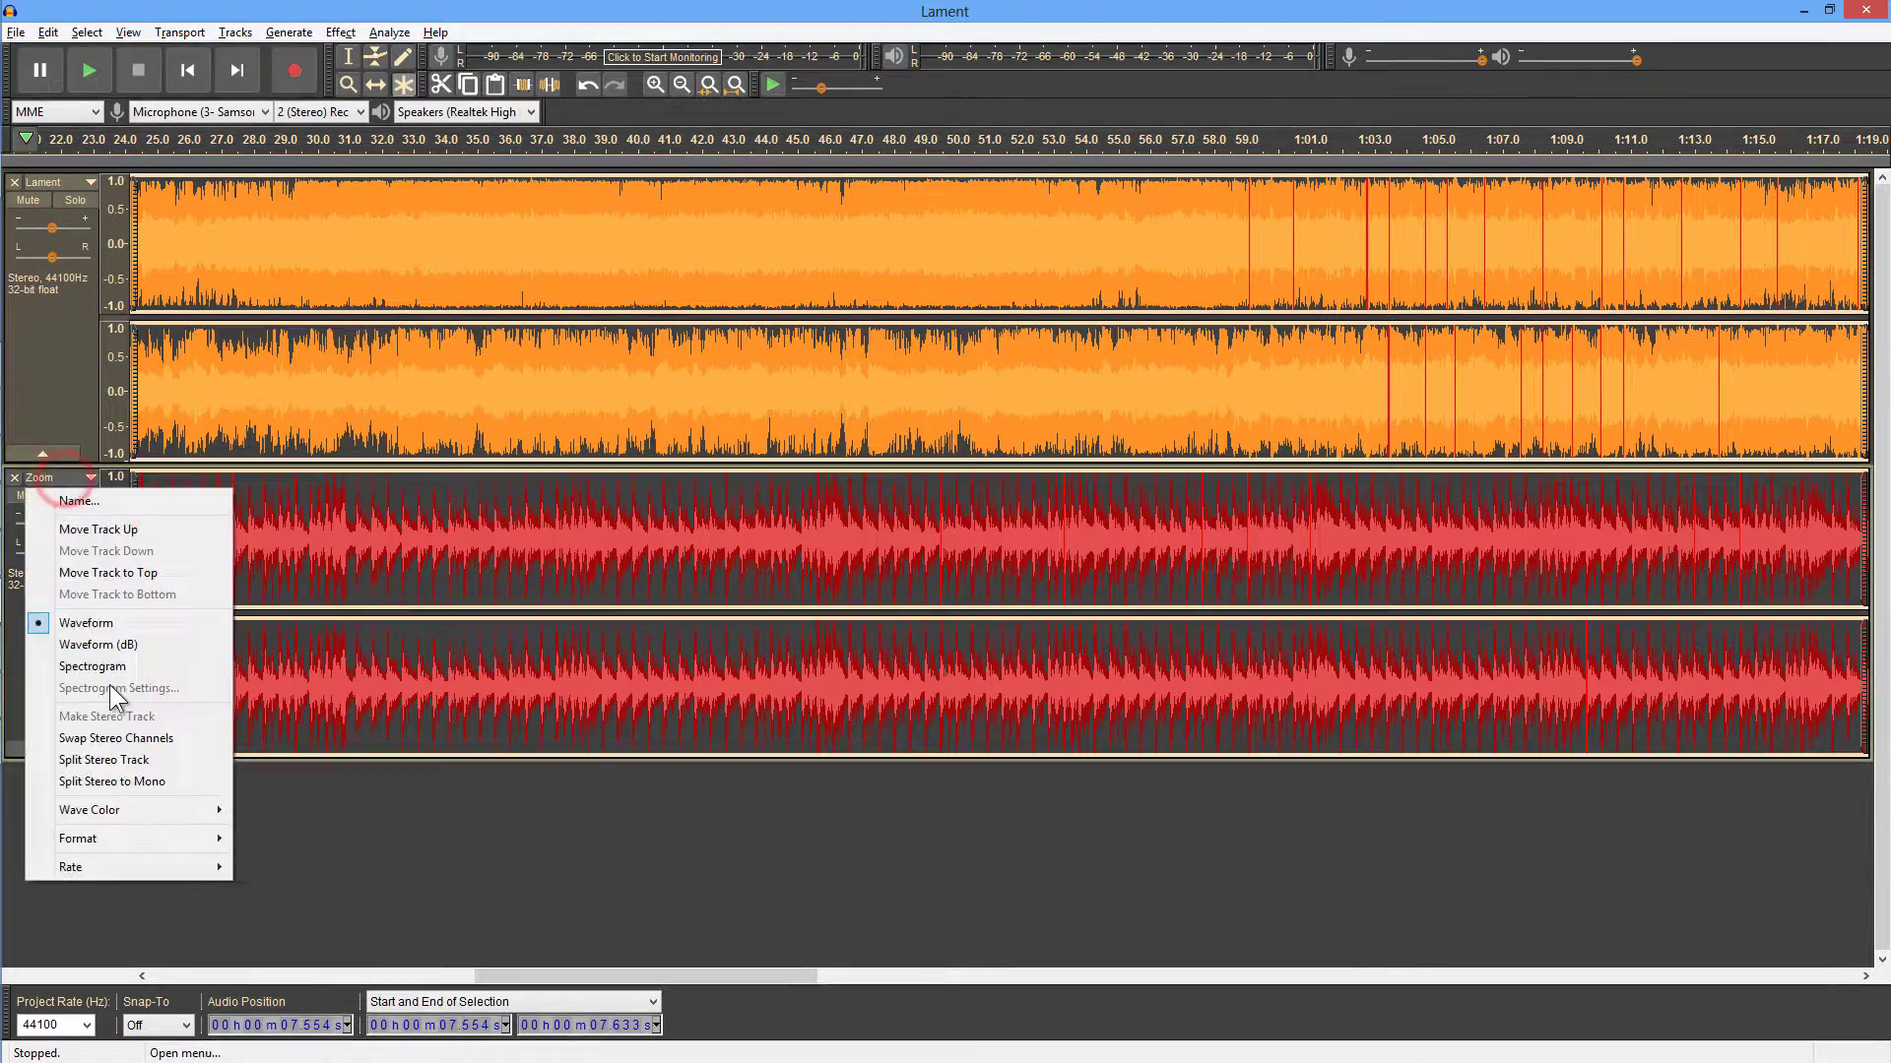
click(138, 807)
click(322, 853)
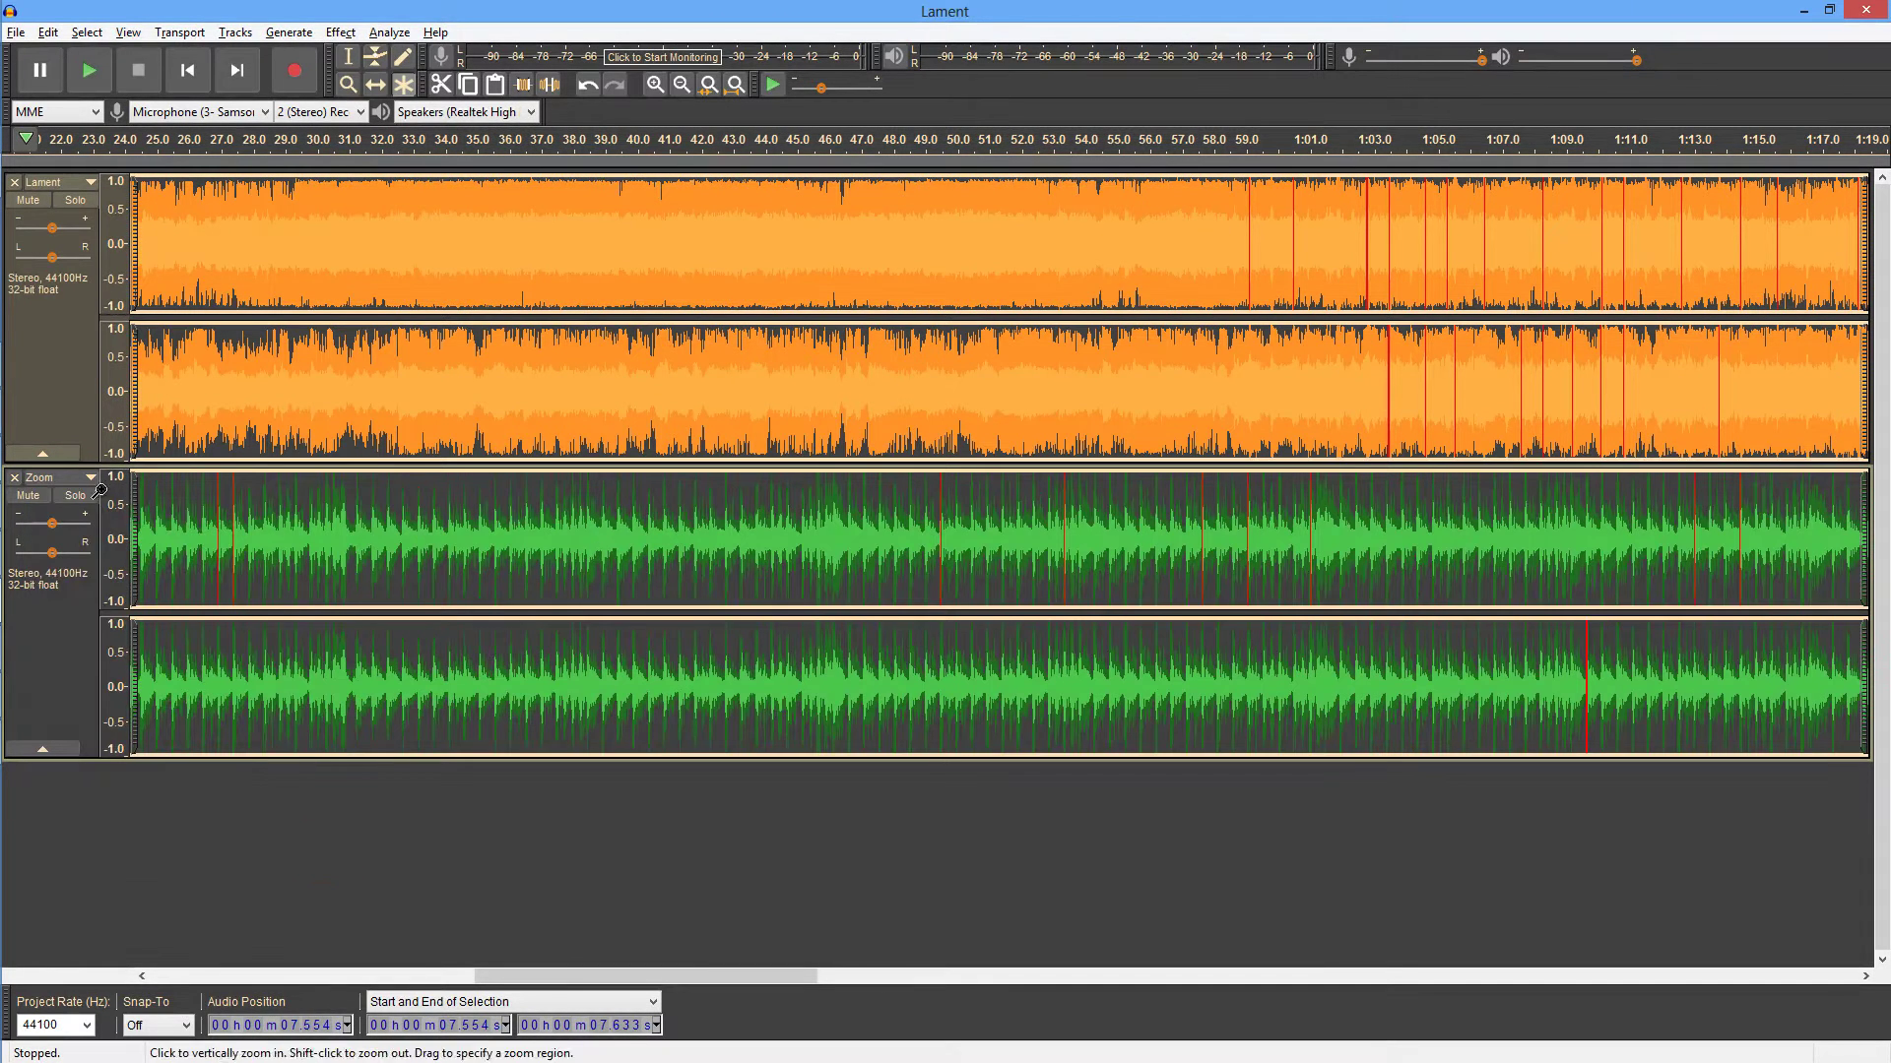
click(52, 477)
mouse_move(91, 810)
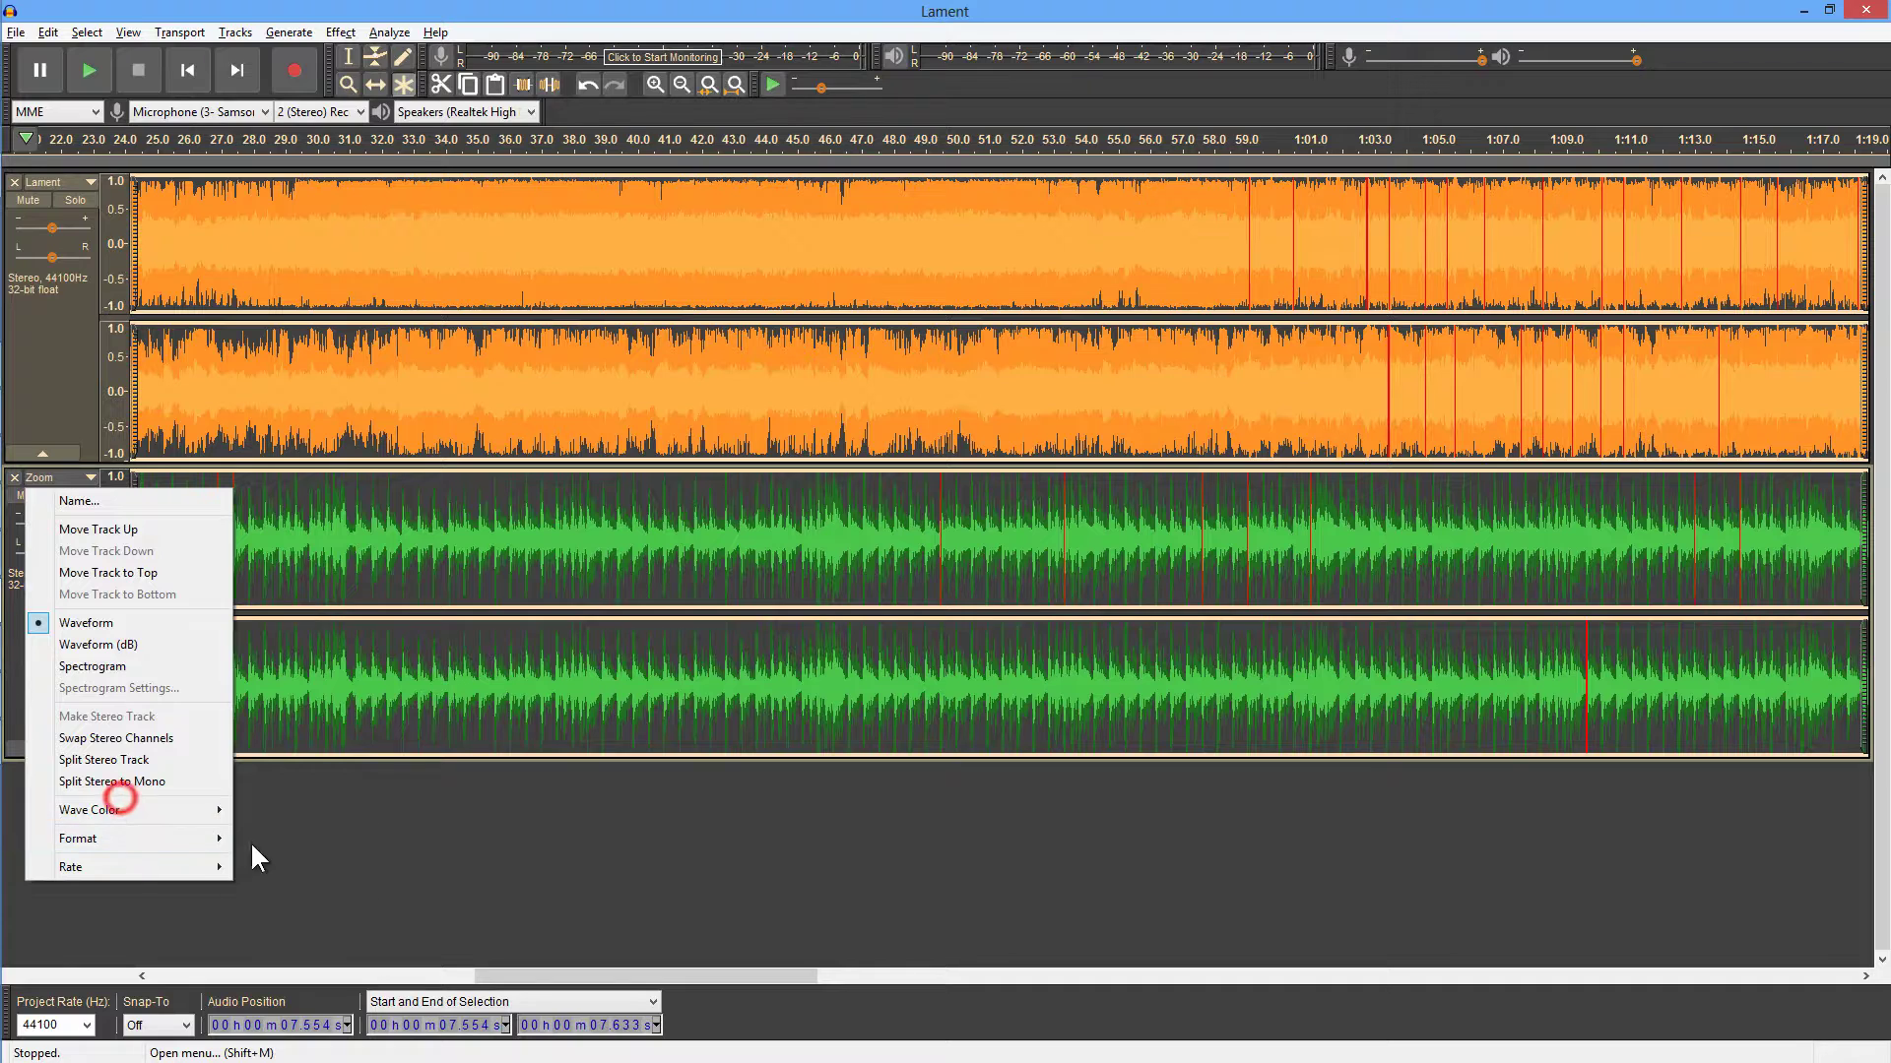
click(169, 806)
click(282, 874)
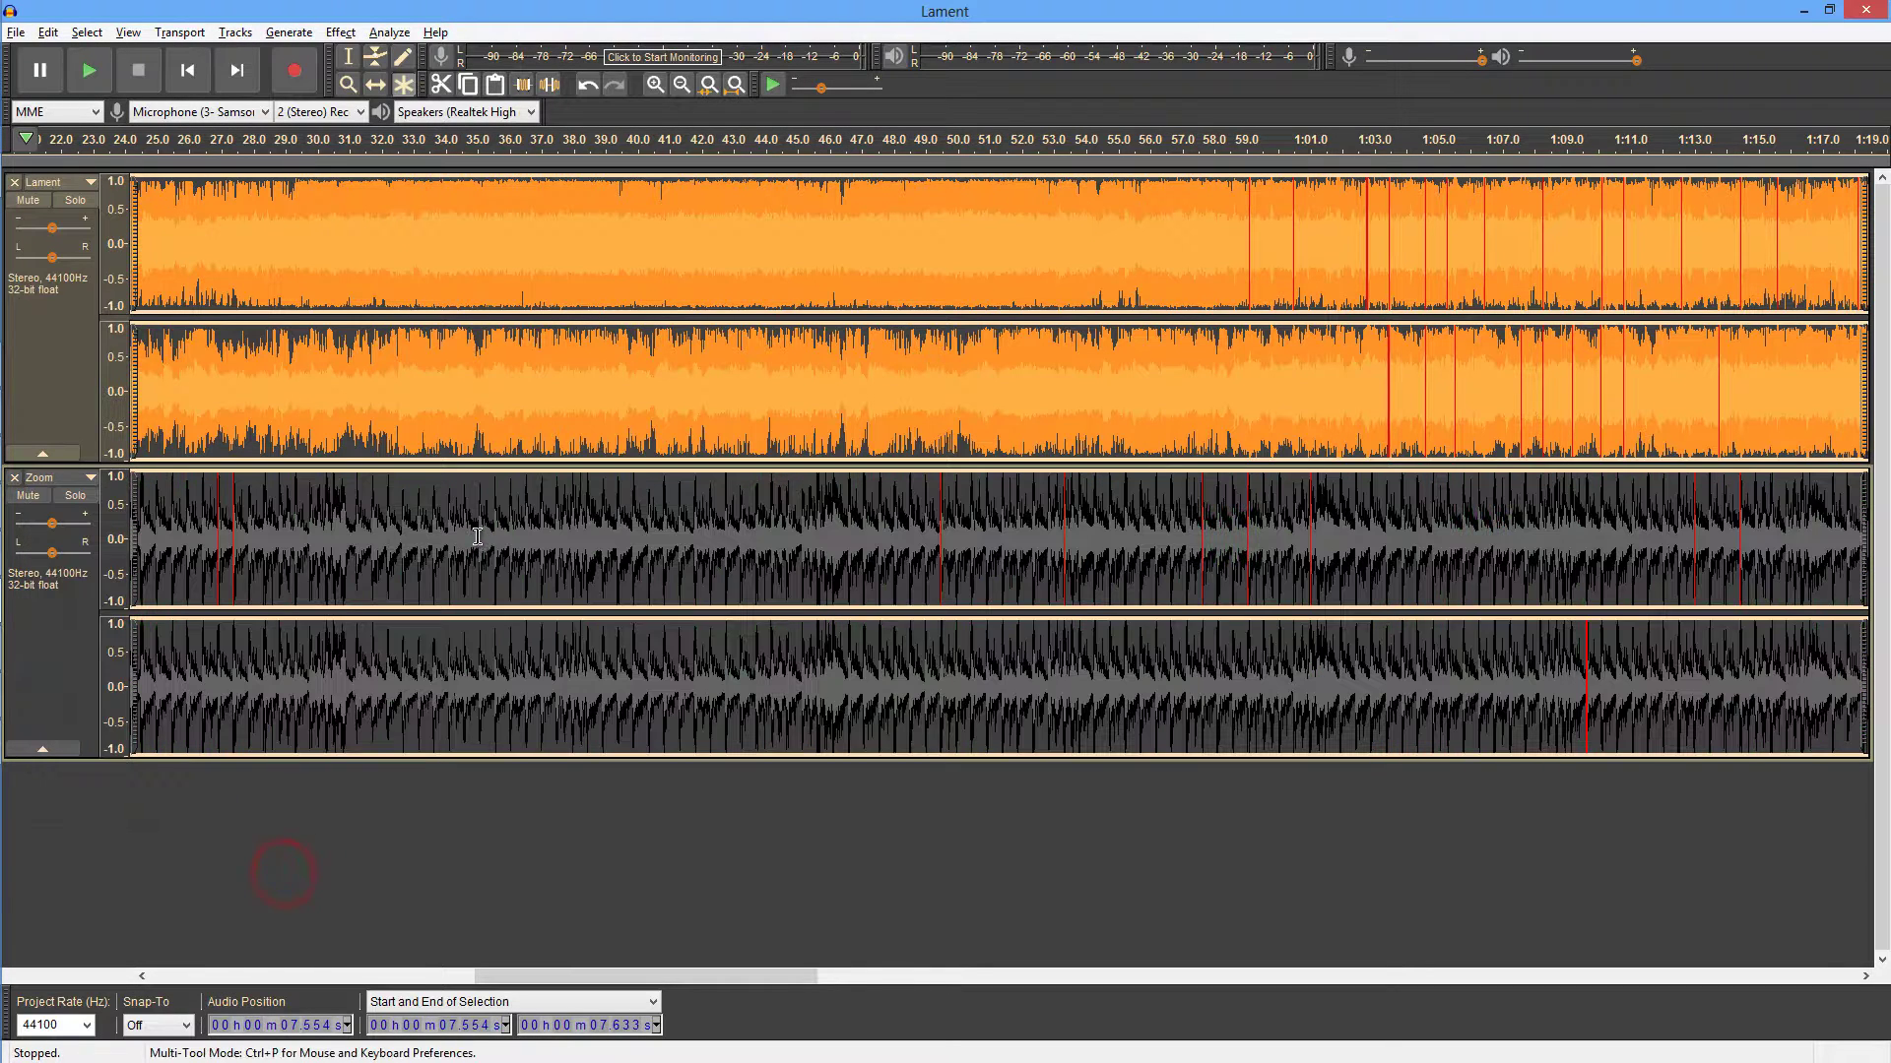
click(52, 477)
mouse_move(92, 811)
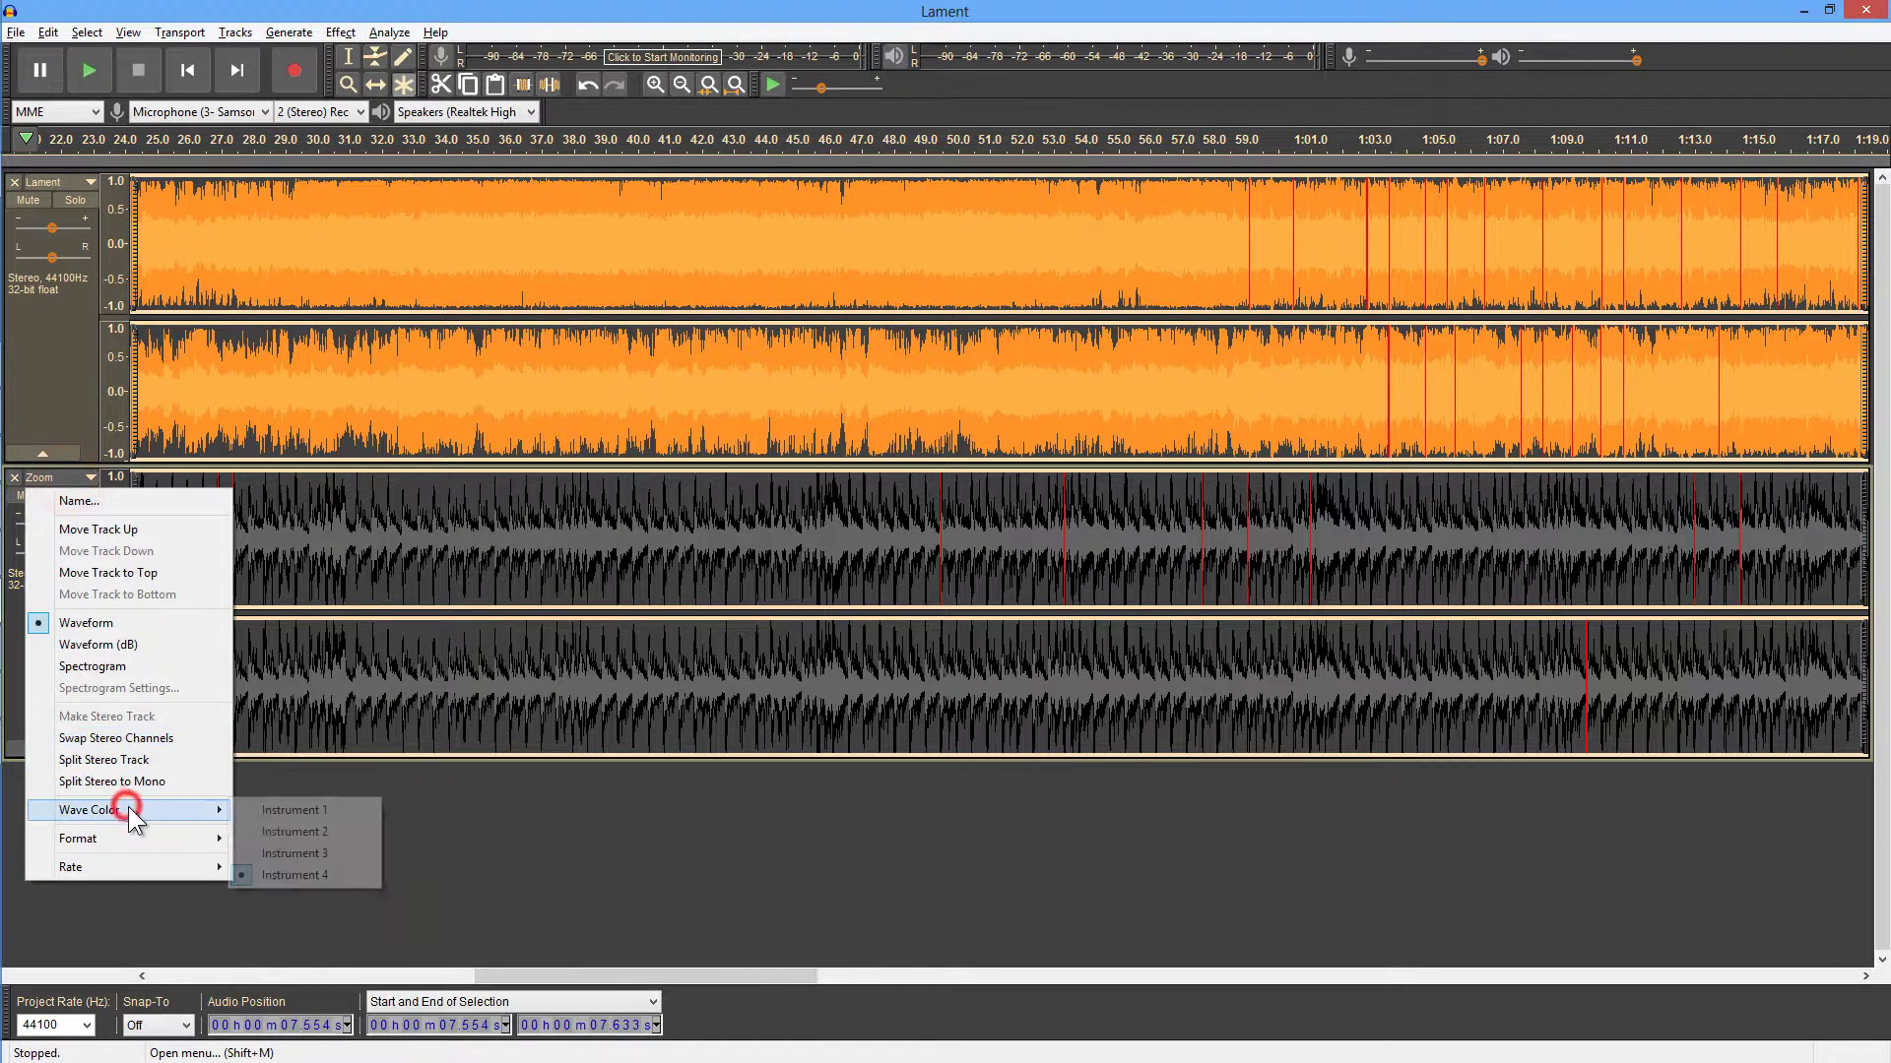
click(296, 807)
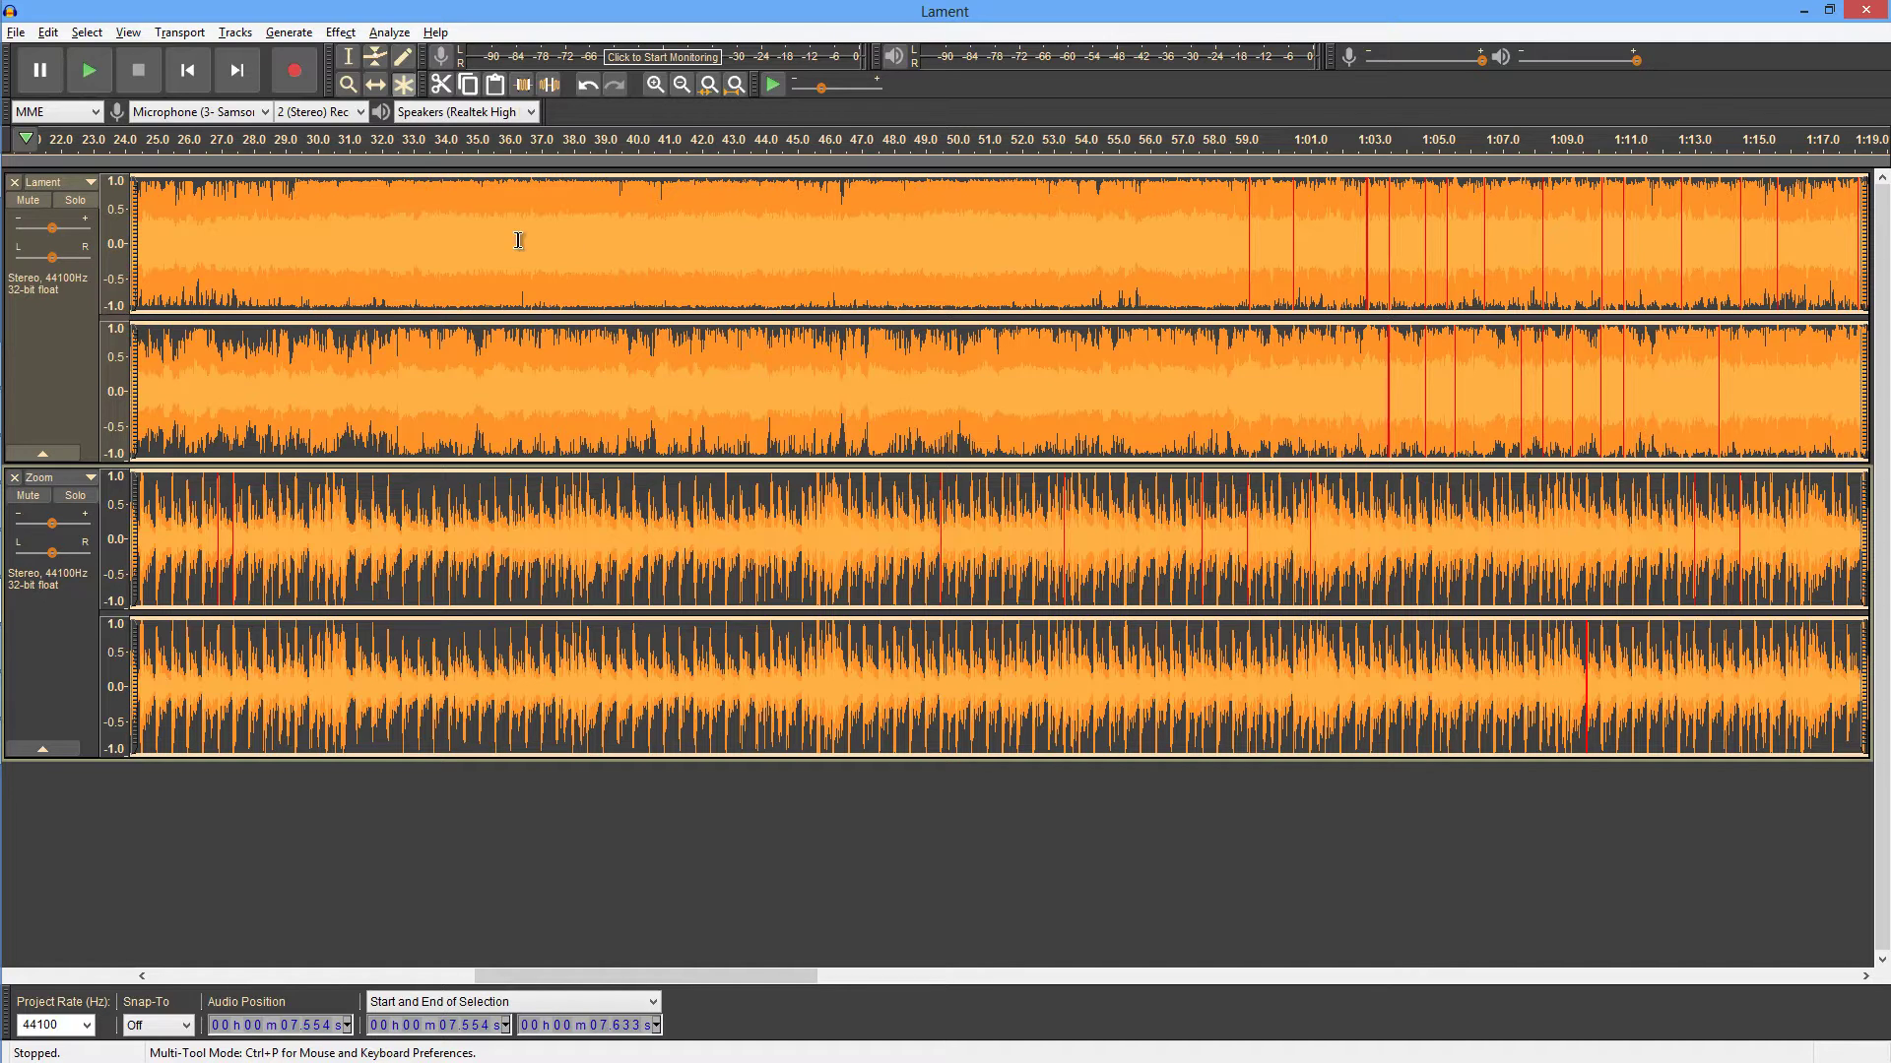
Select a short stretch near 33 s, zoom in to individual samples, then zoom back out
drag(414, 199, 419, 200)
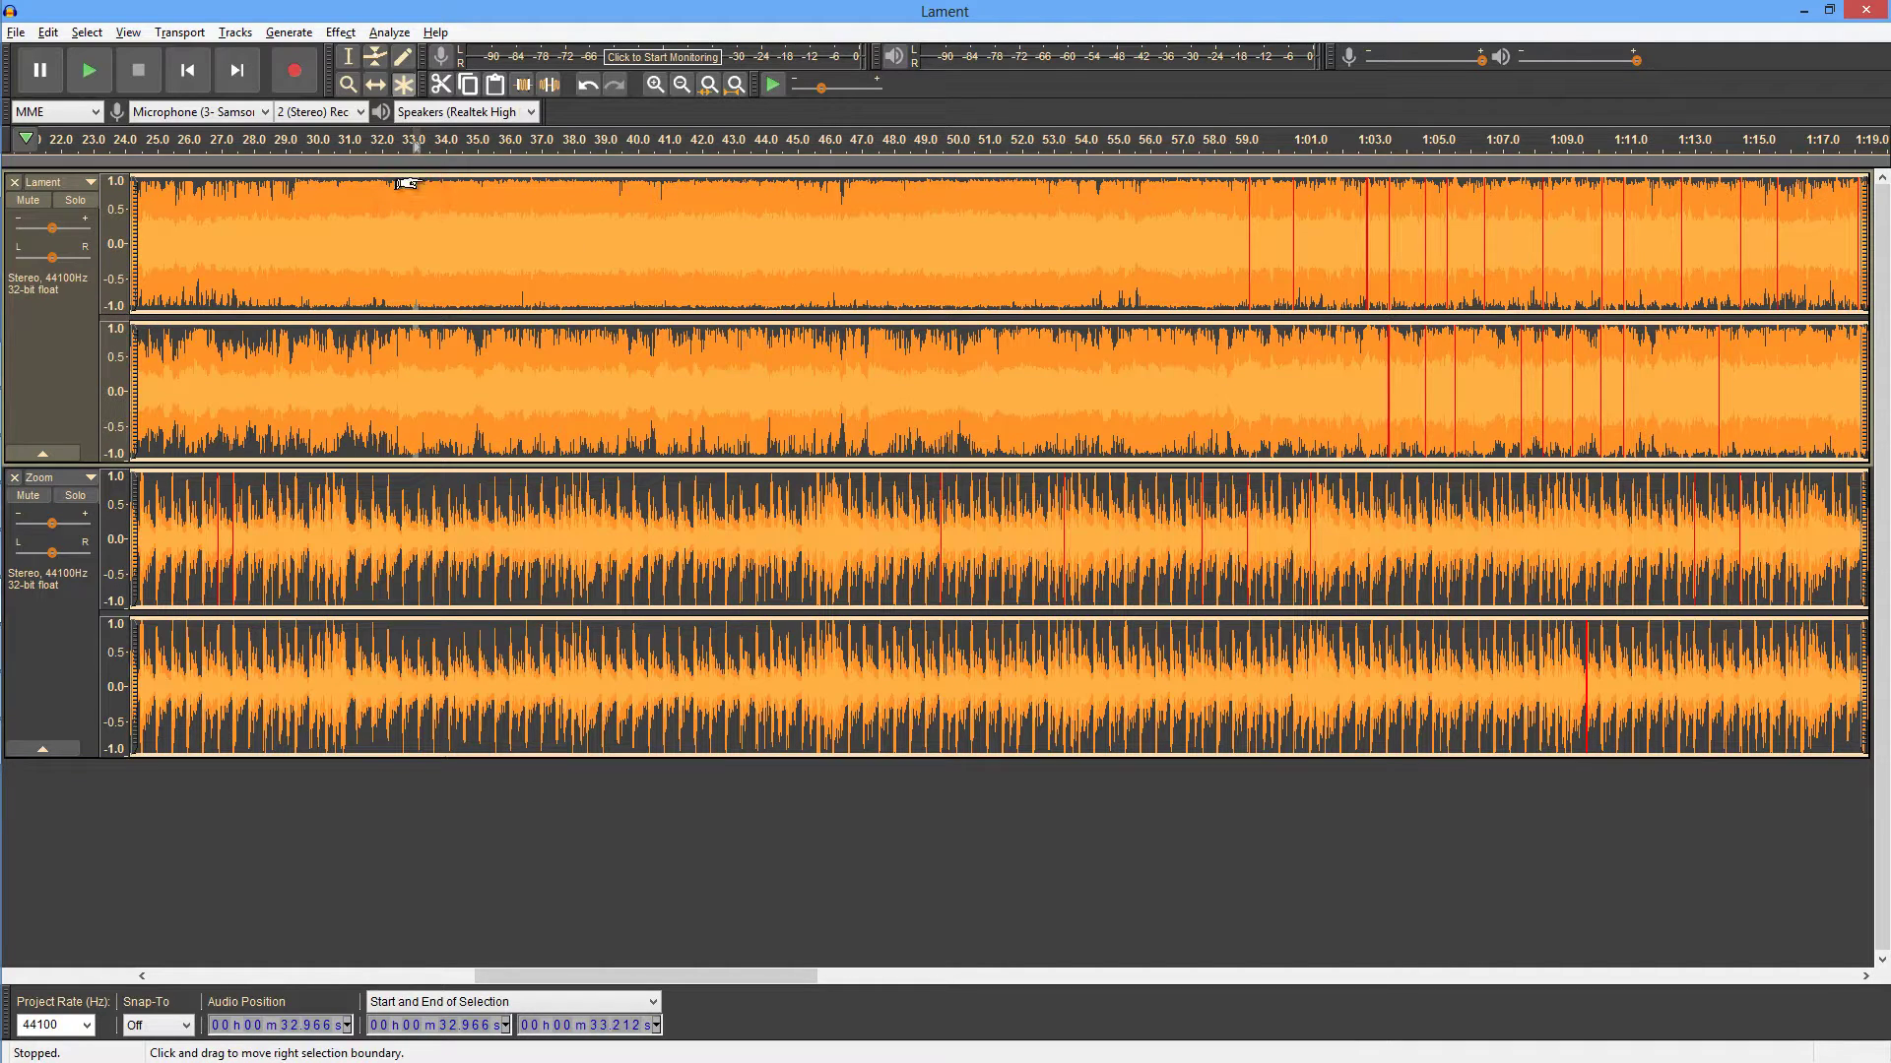
click(707, 83)
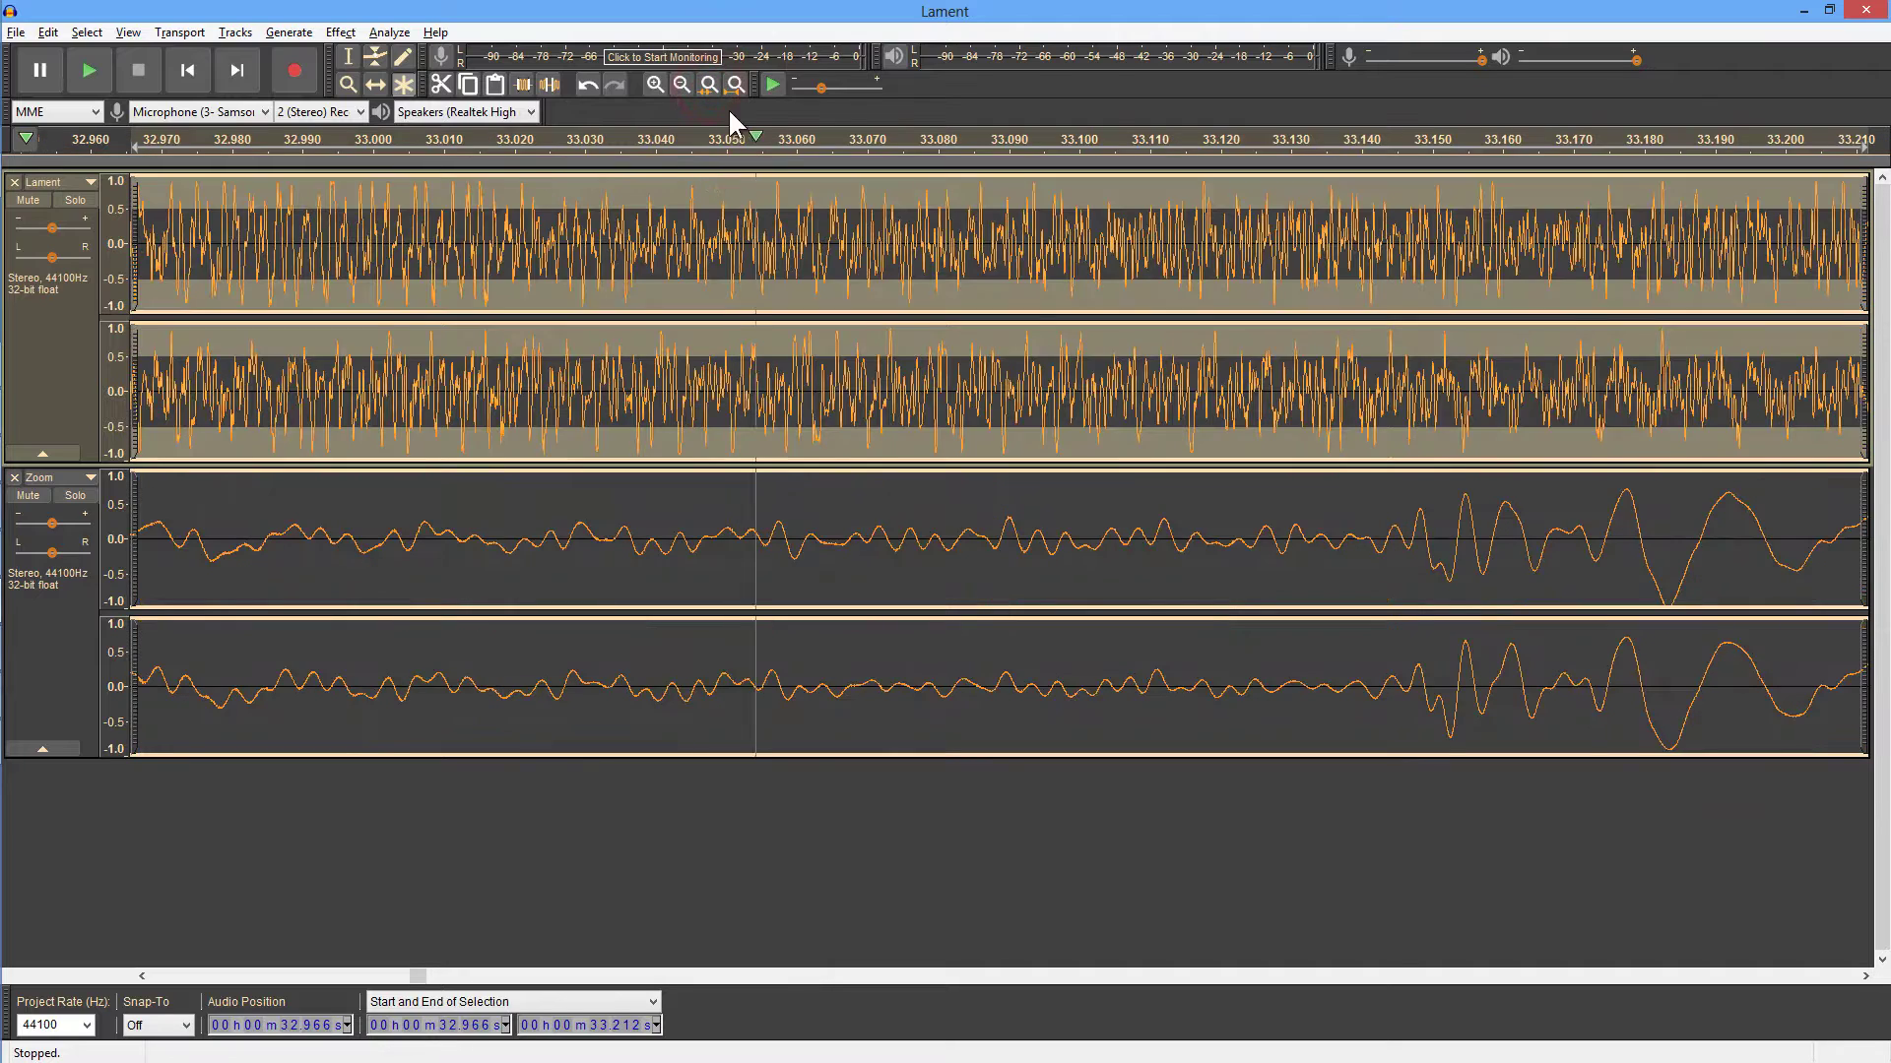
click(657, 84)
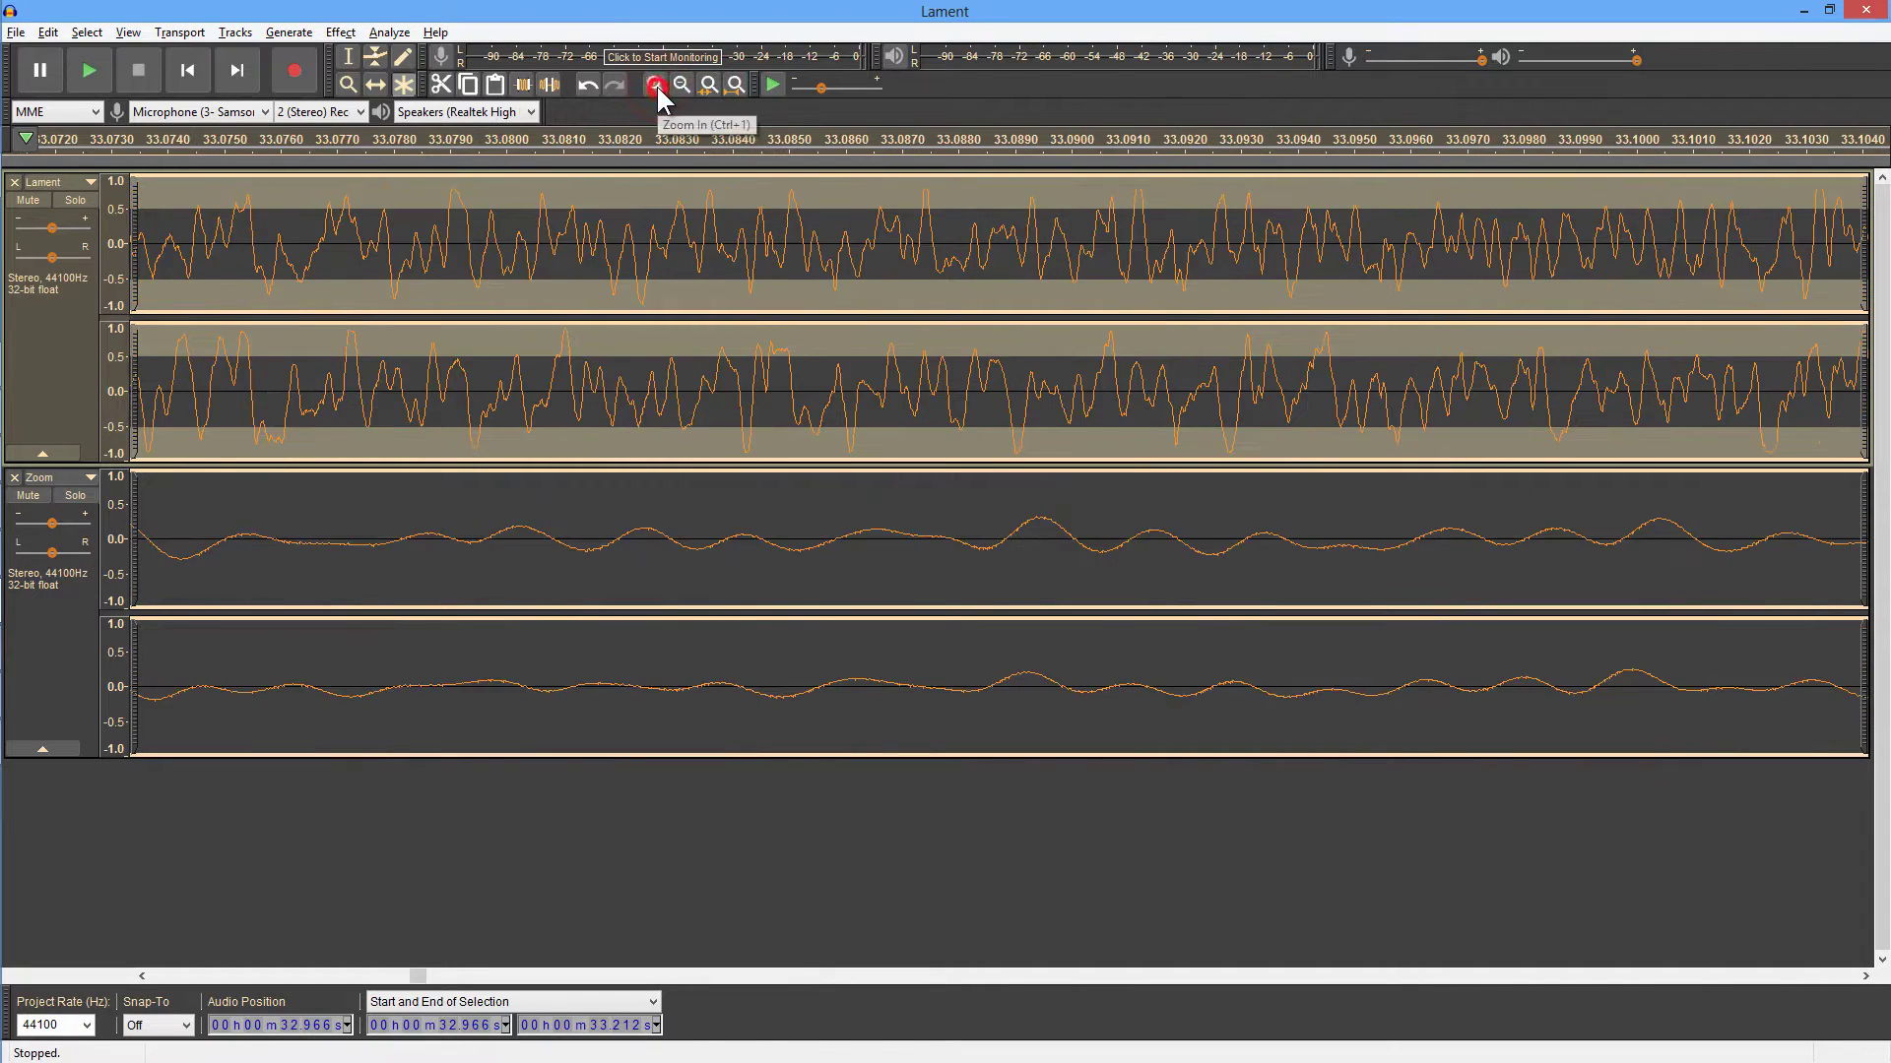
click(658, 86)
click(657, 86)
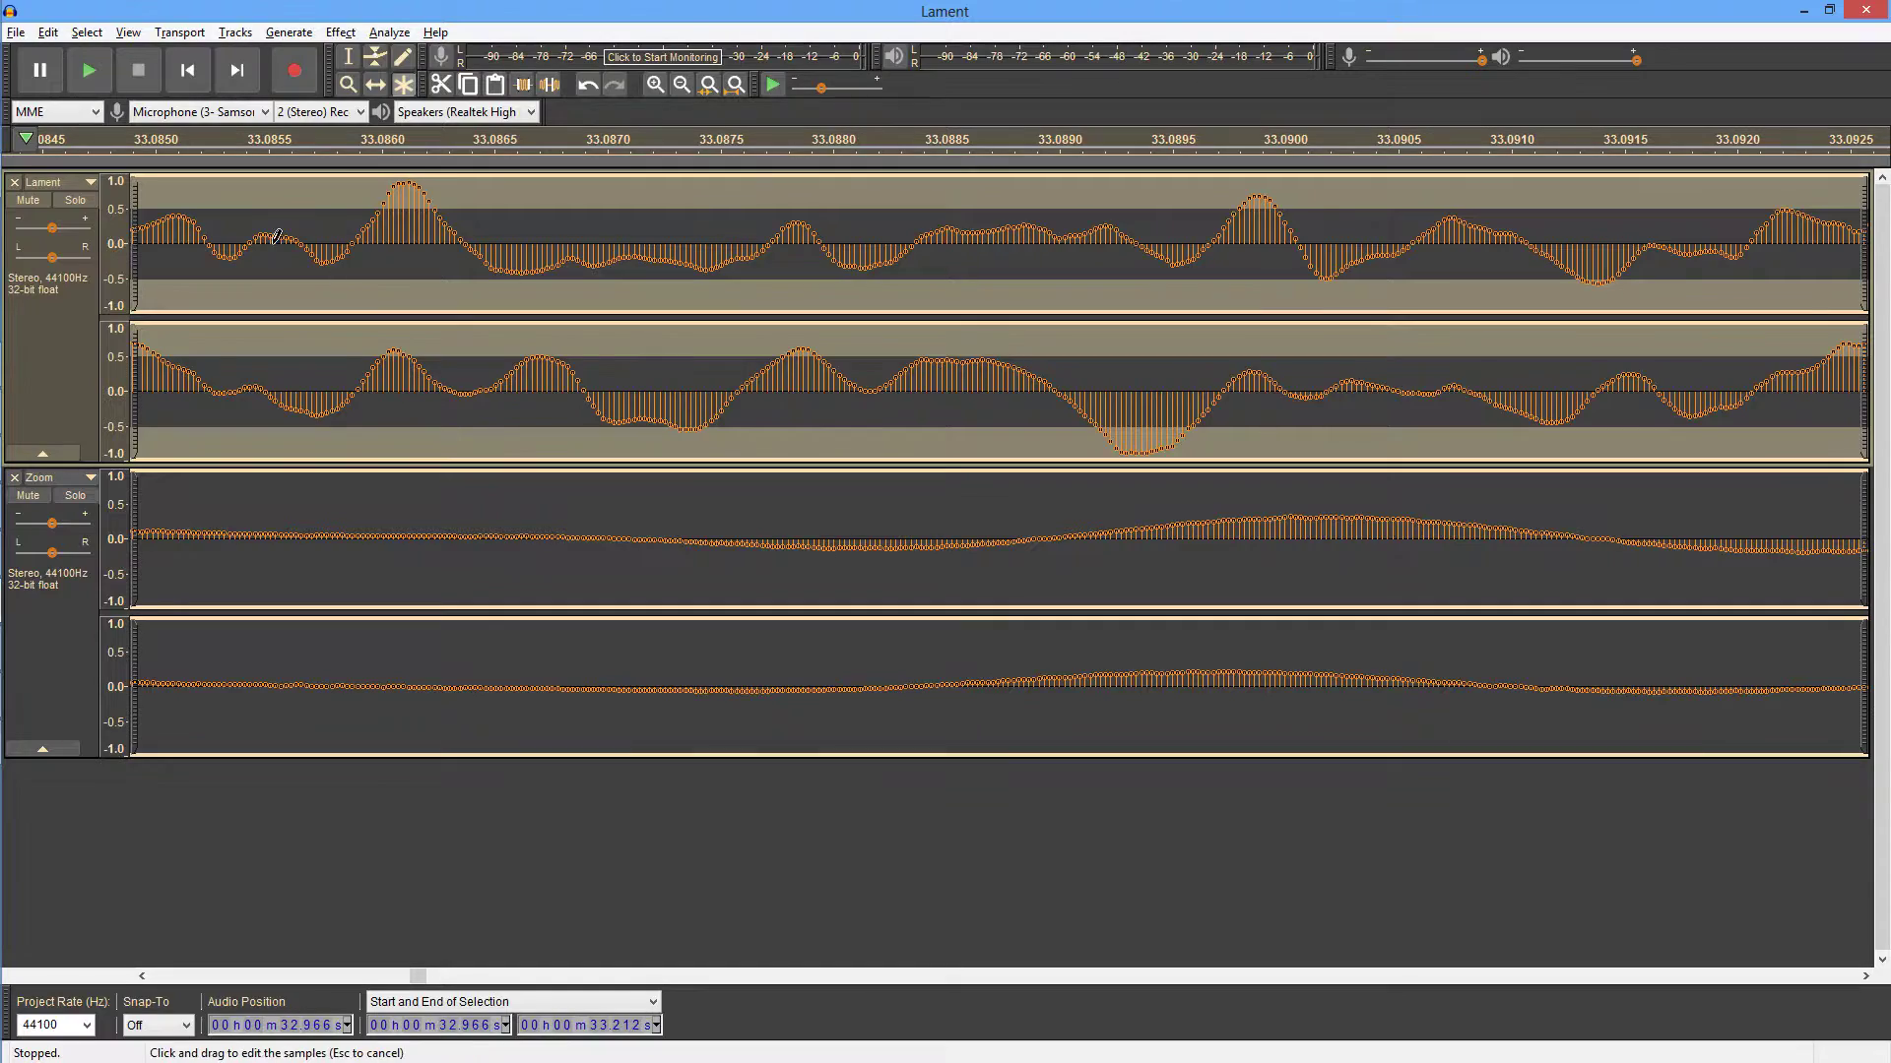
click(682, 84)
click(683, 84)
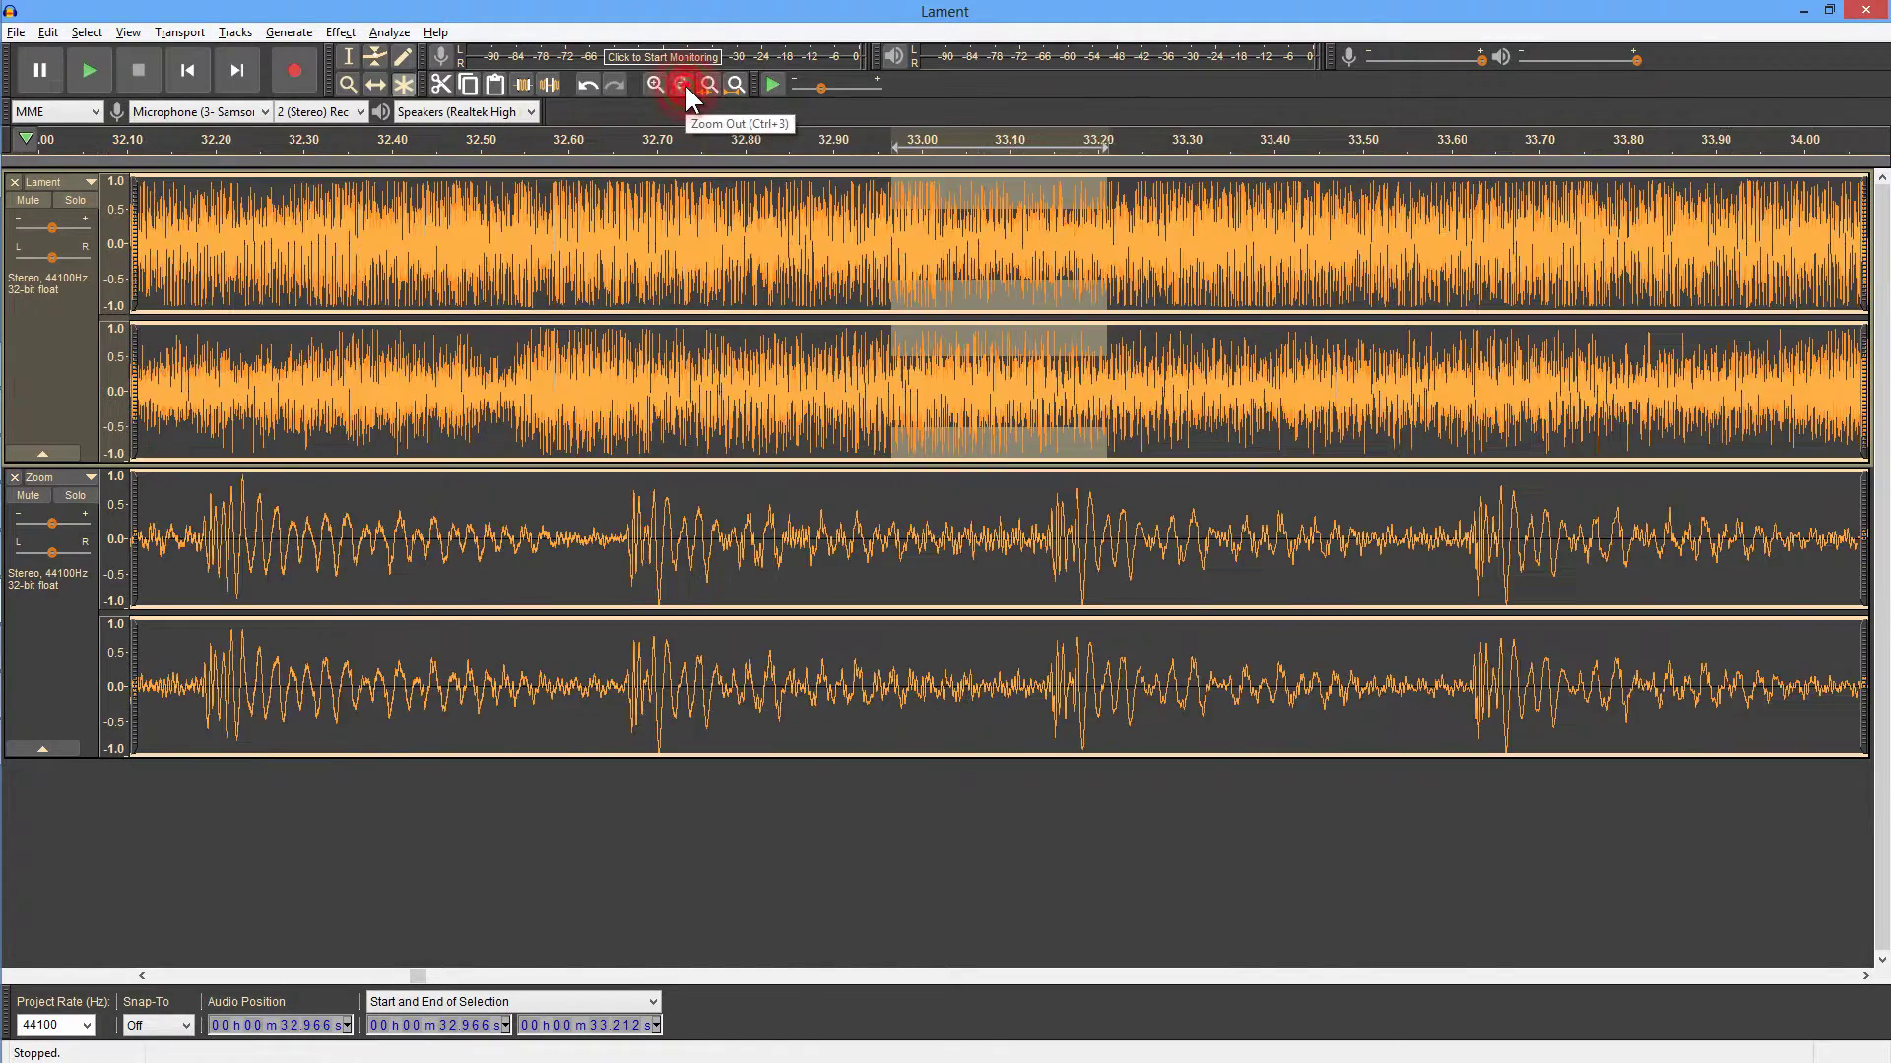
Zoom out and check in Preferences > Tracks that Display samples is Stem plot
click(684, 85)
click(48, 31)
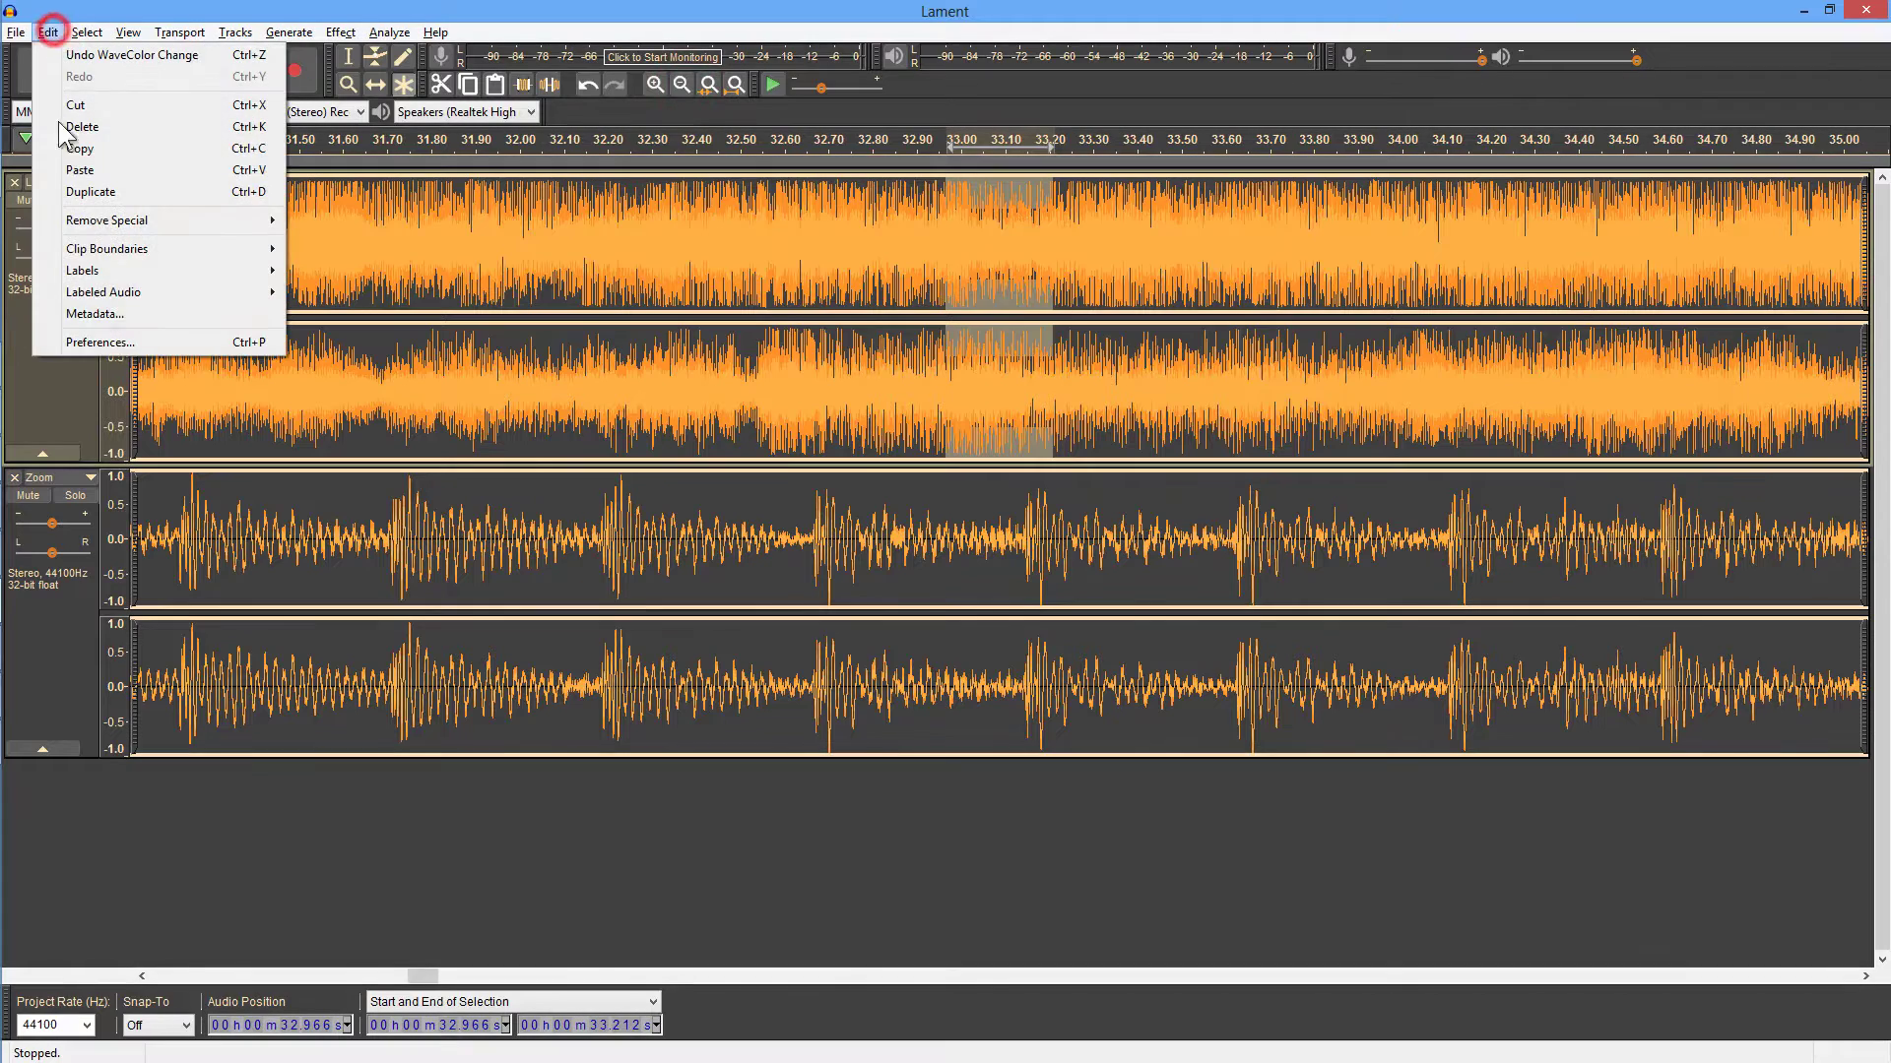
click(104, 340)
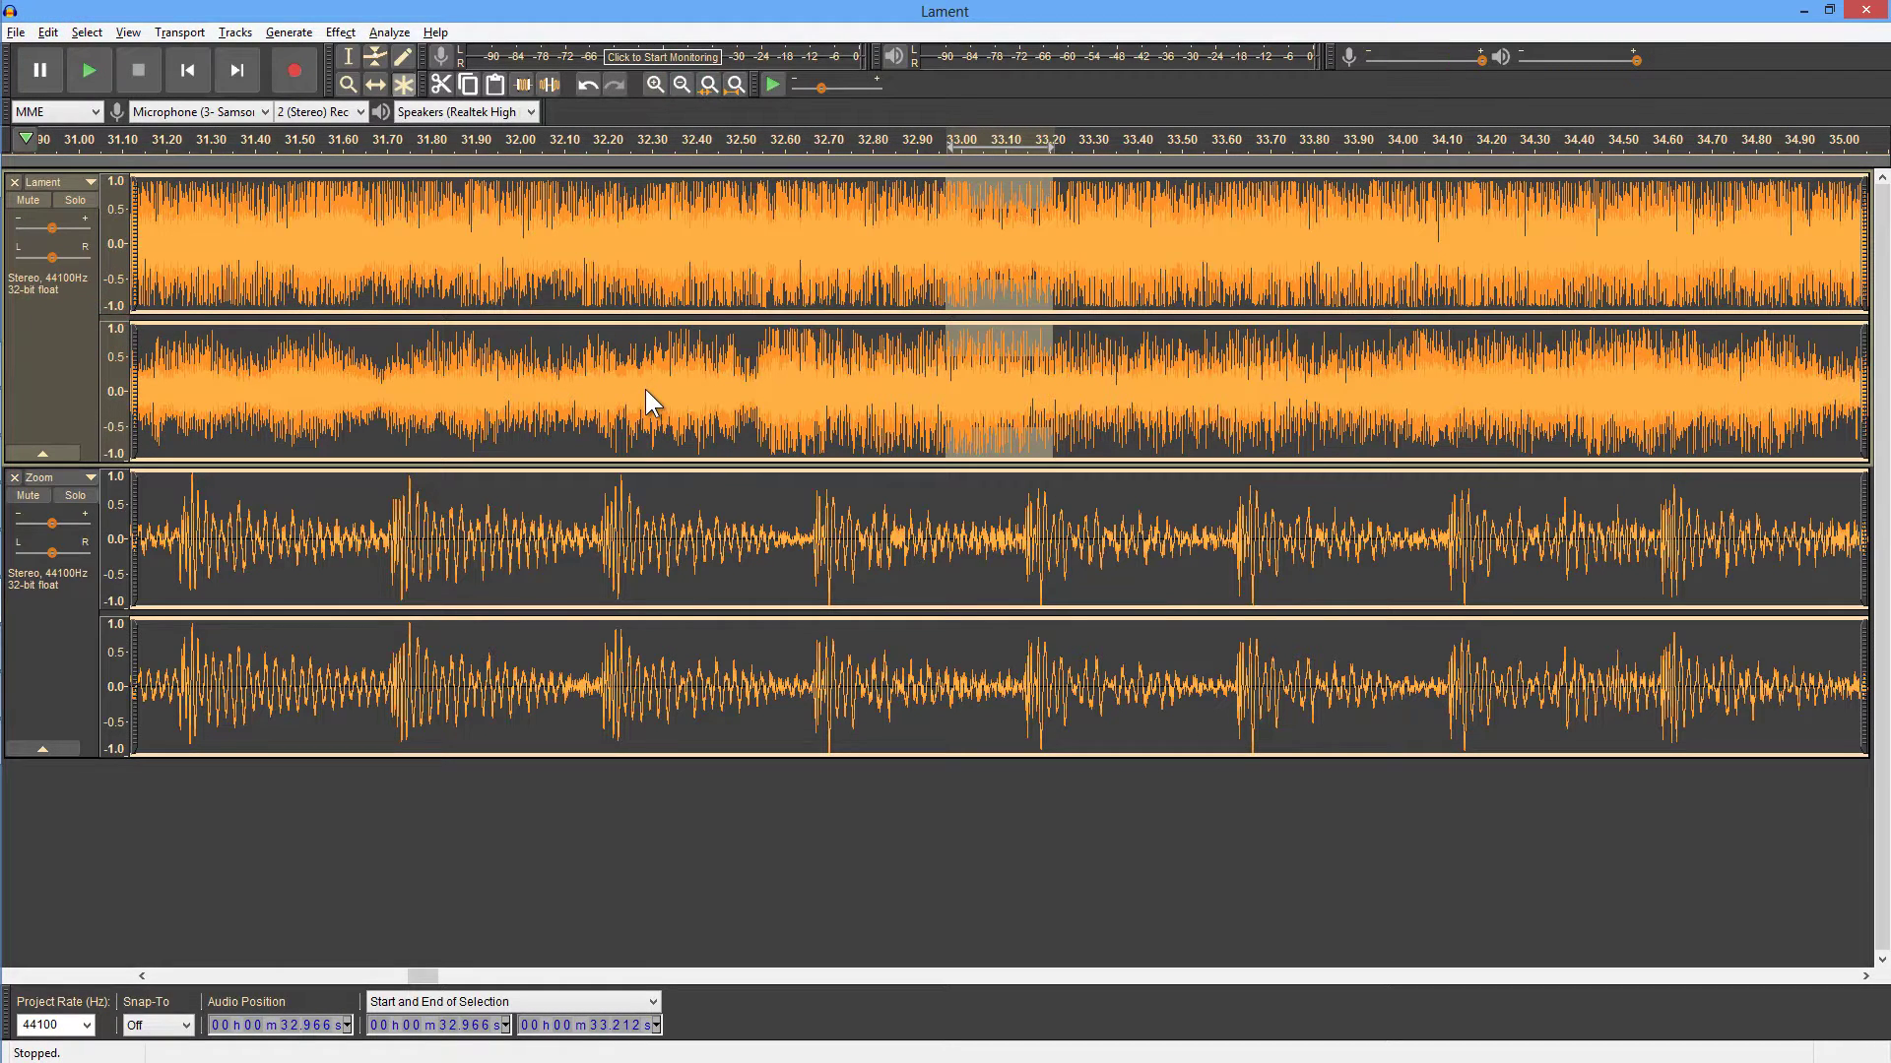
click(683, 427)
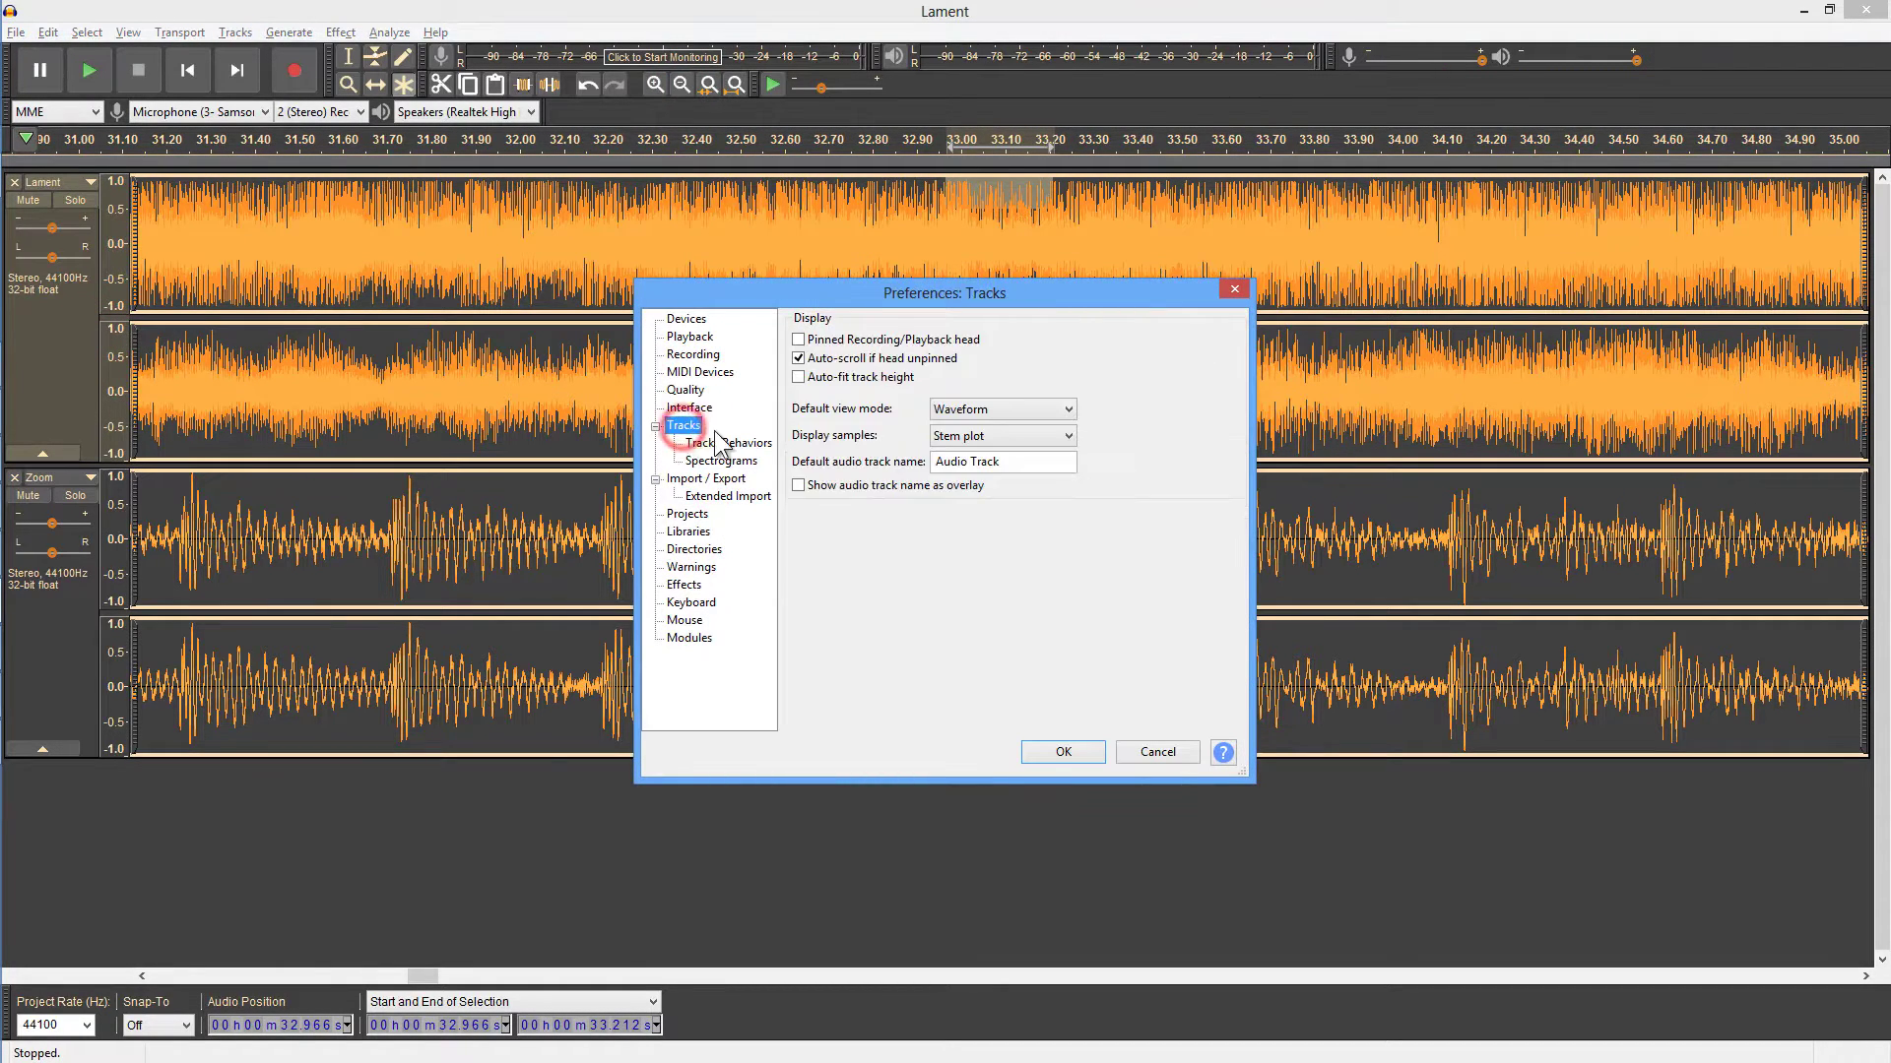
click(1010, 436)
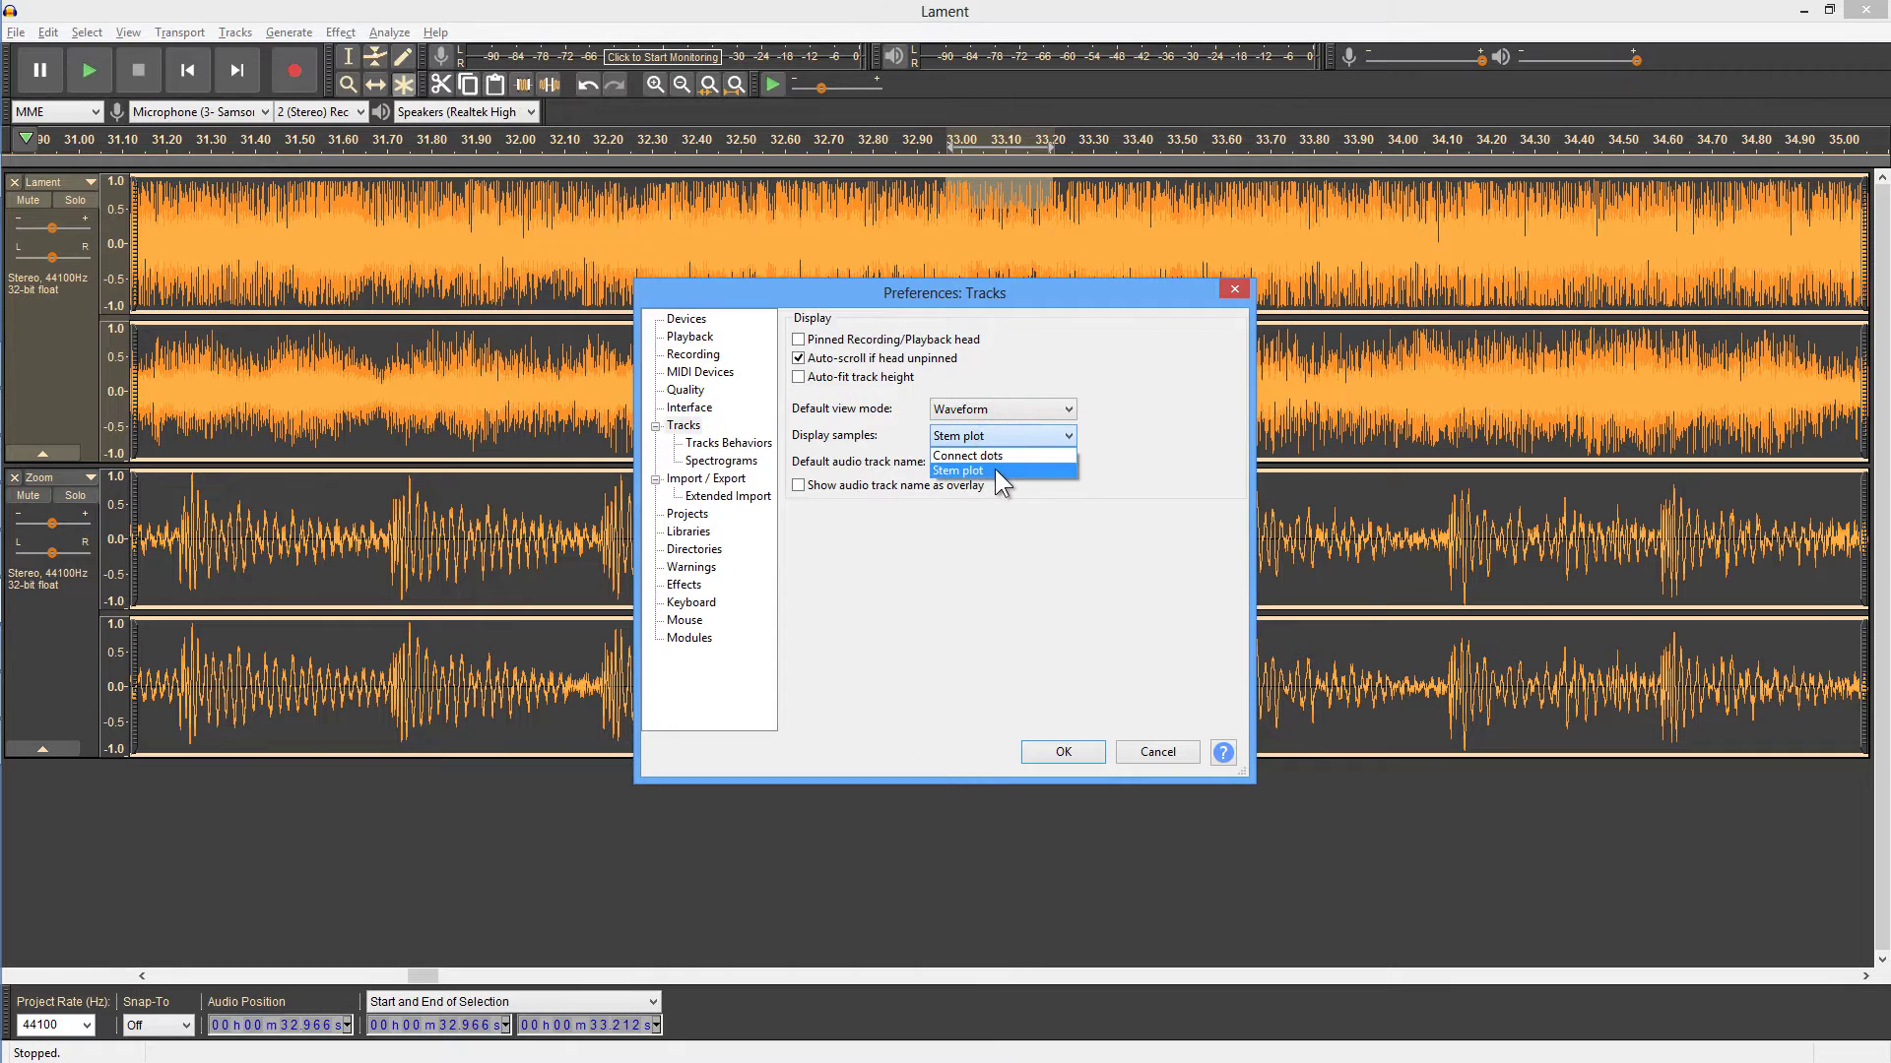
Change the Theme on the Interface preferences page from Dark to Classic
click(695, 414)
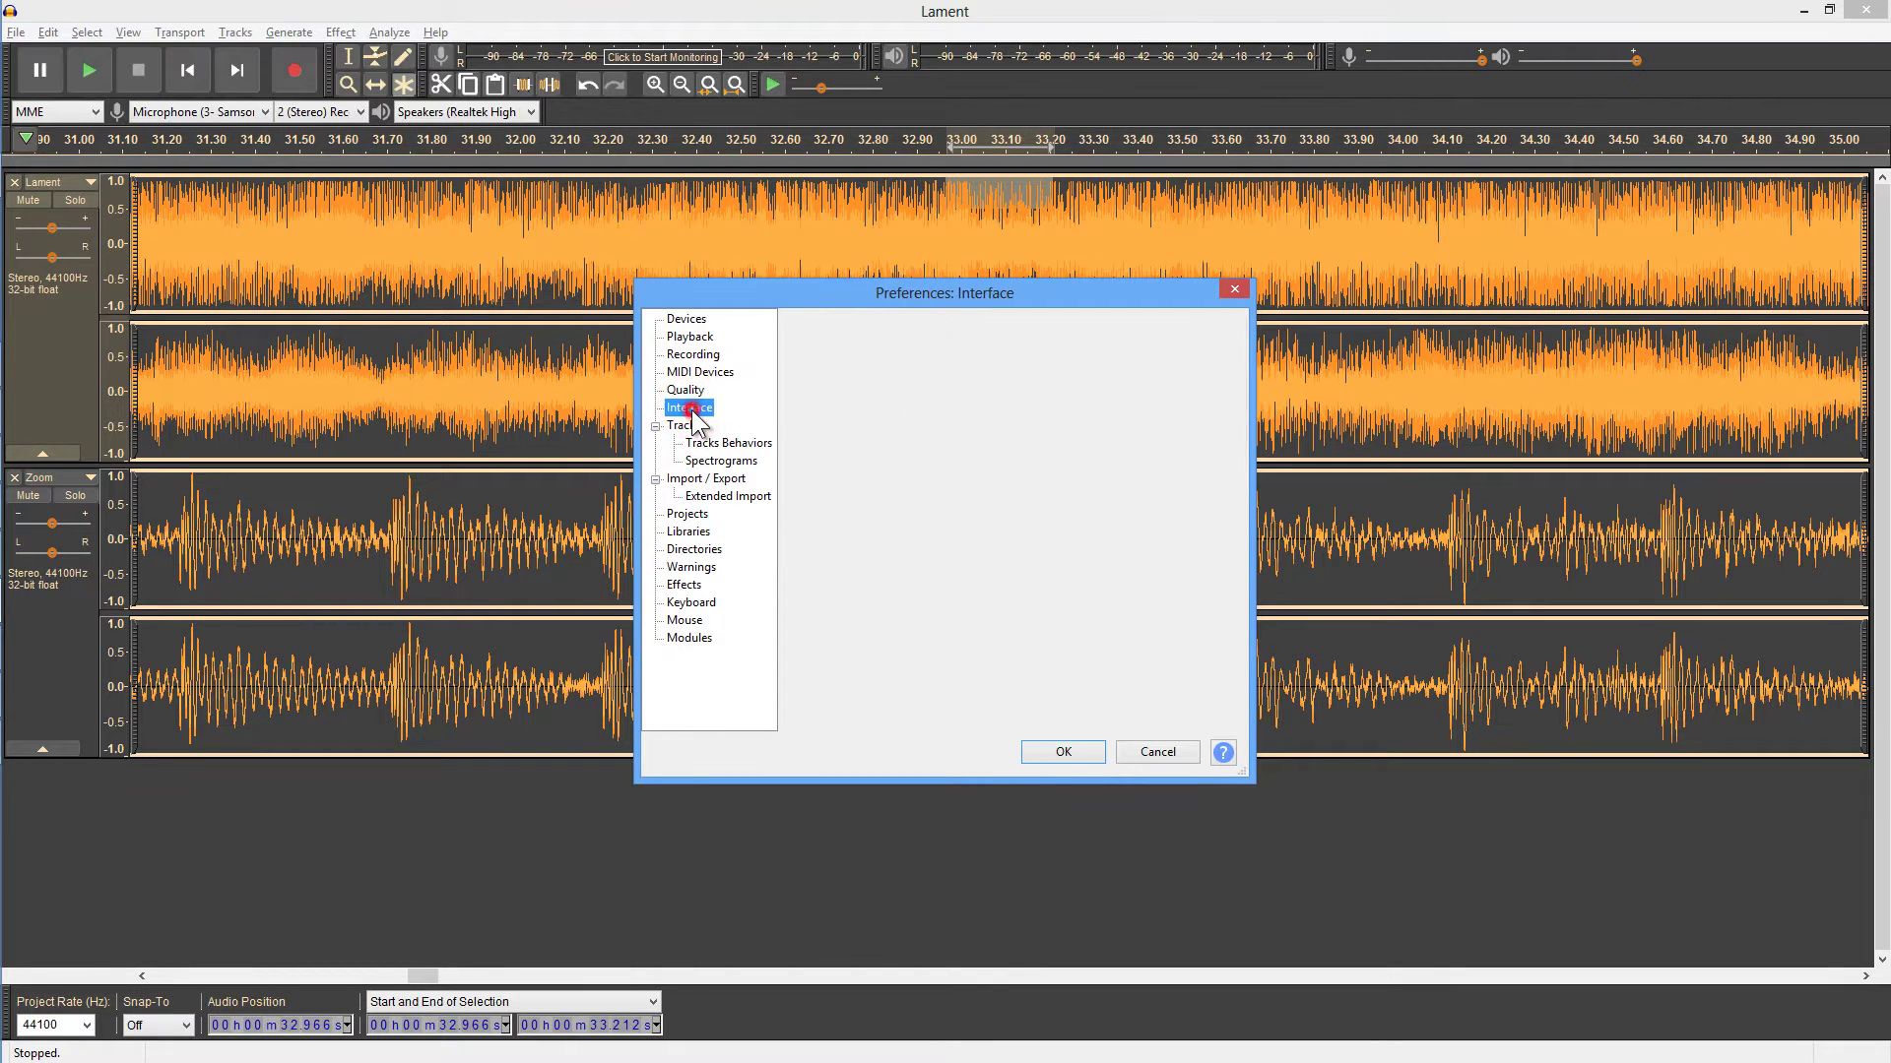
click(947, 402)
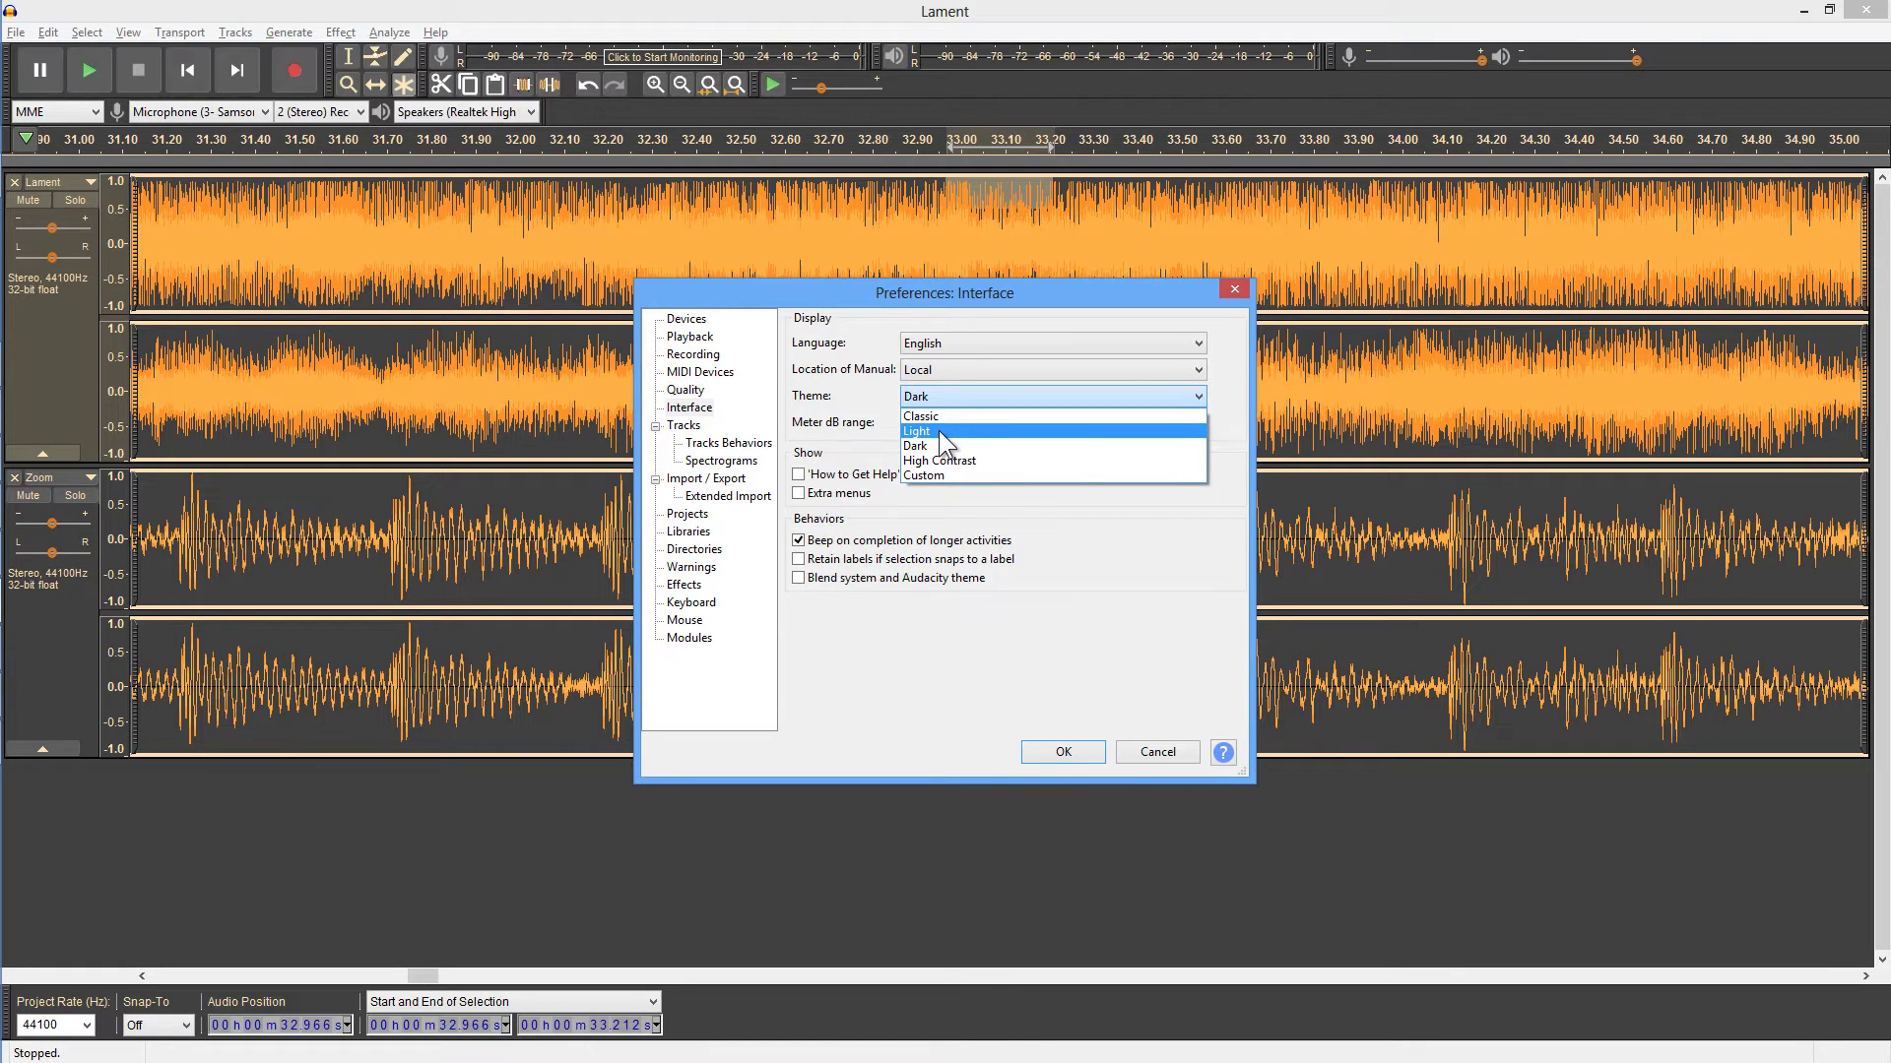
click(935, 417)
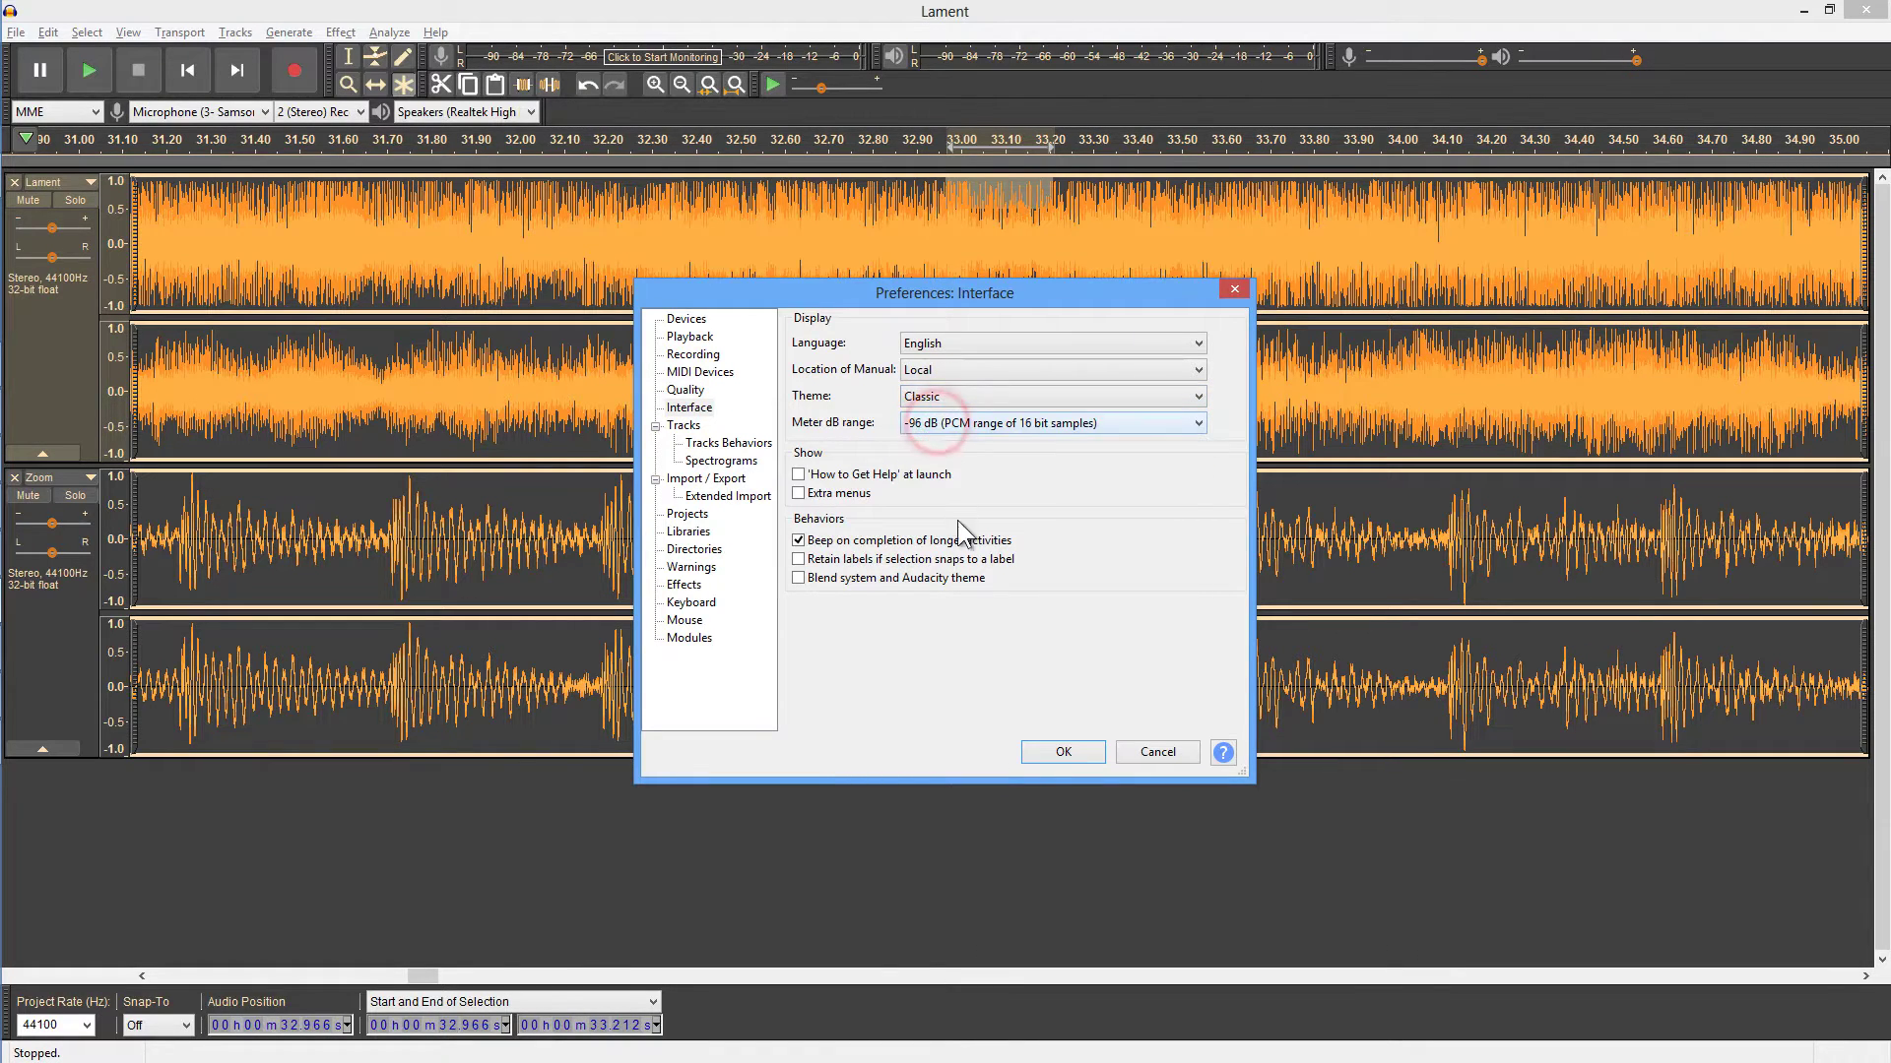